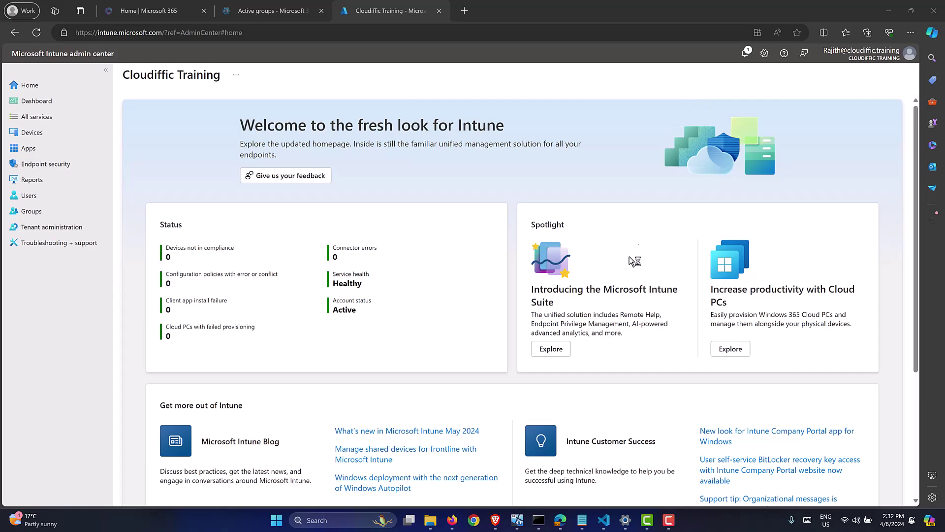
Switch to the Win11 Intune virtual machine and open the default apps page in a fresh Settings window
left_click(517, 521)
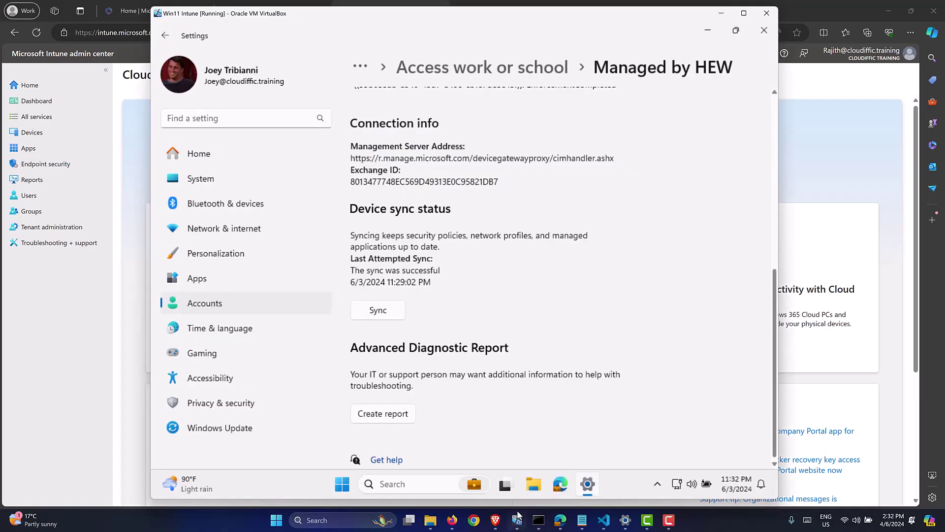
left_click(756, 40)
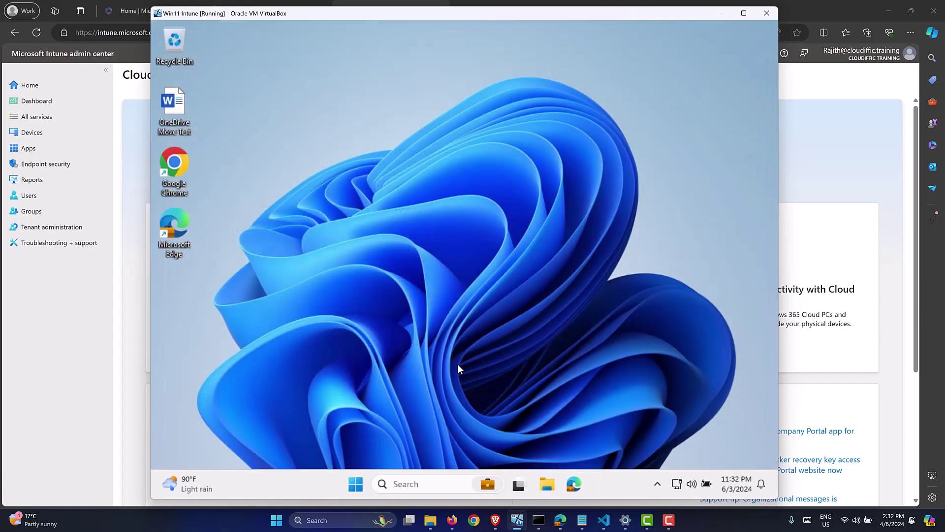
left_click(357, 487)
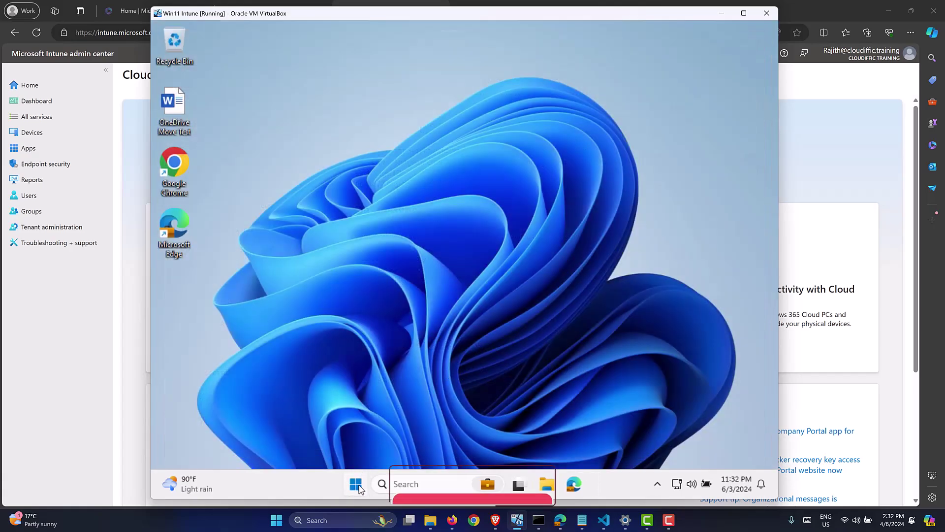
left_click(380, 166)
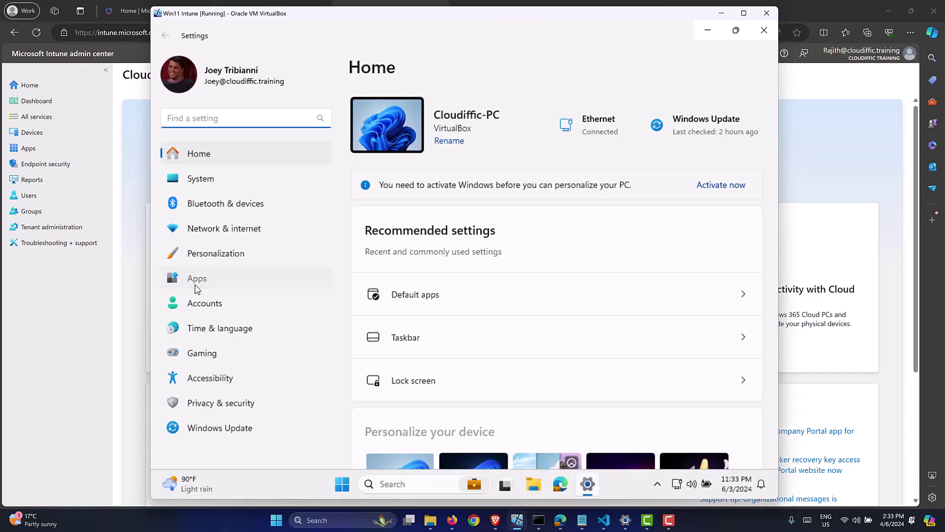
left_click(196, 288)
left_click(418, 205)
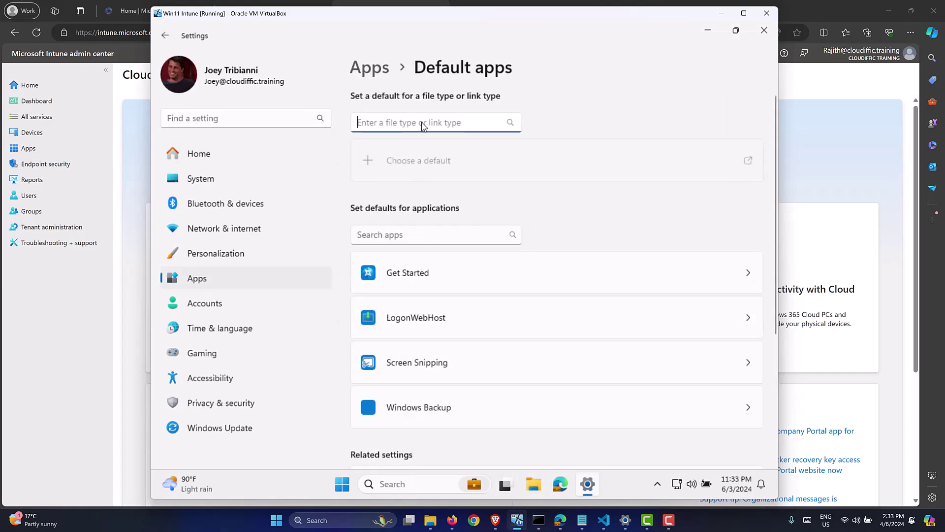
Search the application defaults for "edge"
left_click(418, 235)
type("edd")
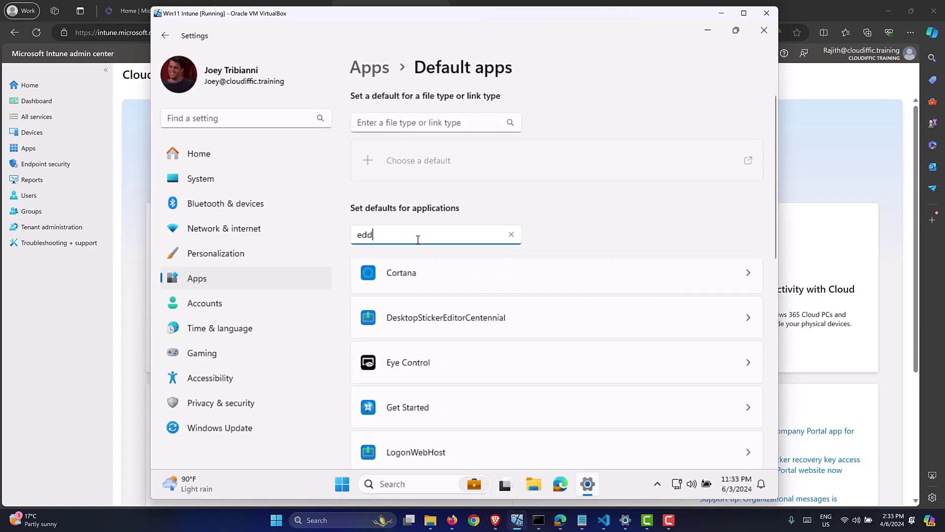
type("ge")
key("BackSpace")
key("BackSpace")
key("BackSpace")
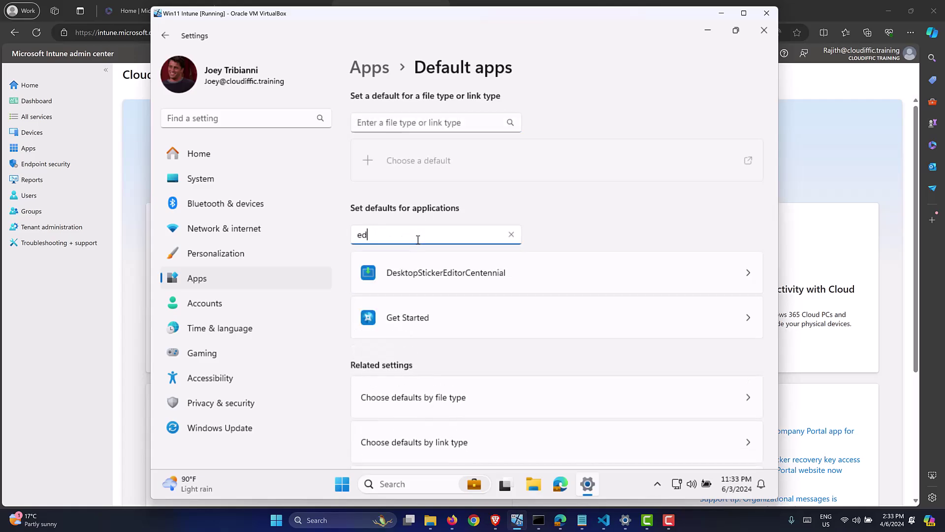
type("ge")
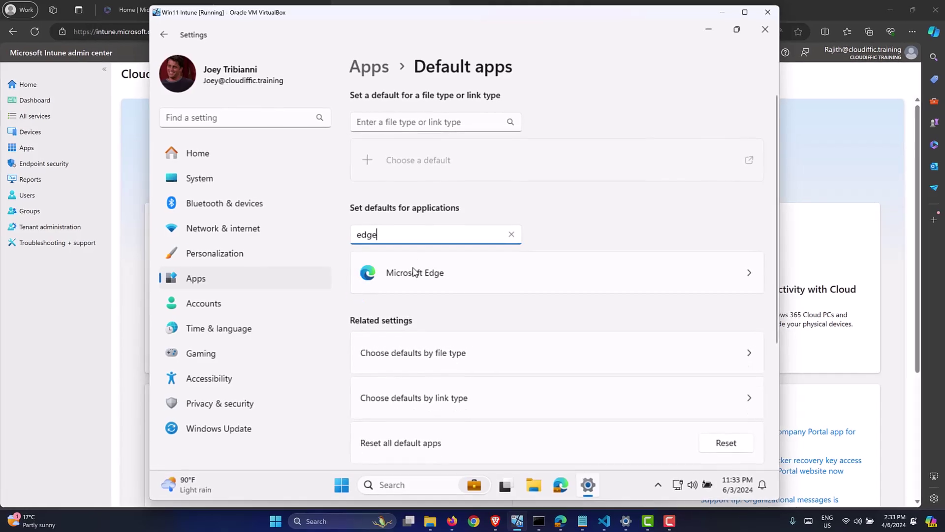
Review the file type and link type defaults listed for Microsoft Edge on the virtual machine, including HTTP and HTTPS
left_click(413, 271)
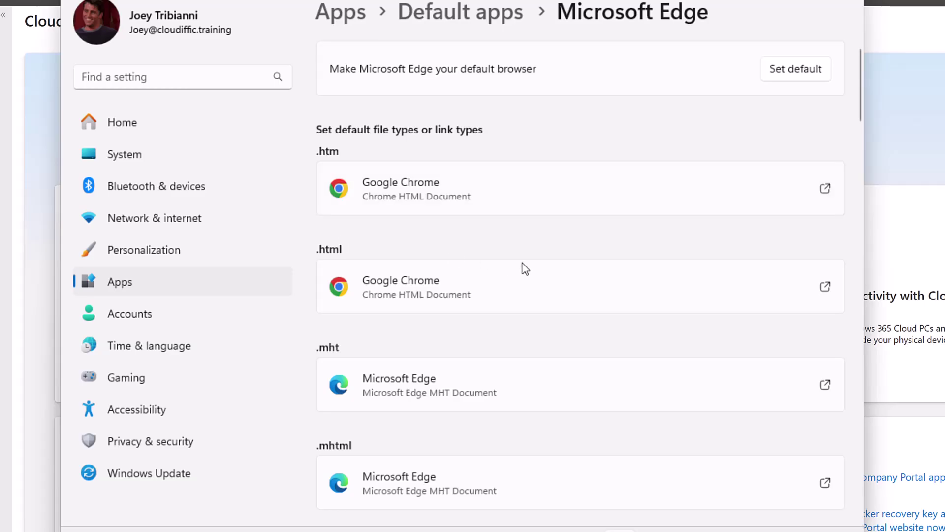
scroll(527, 268, "down", 5)
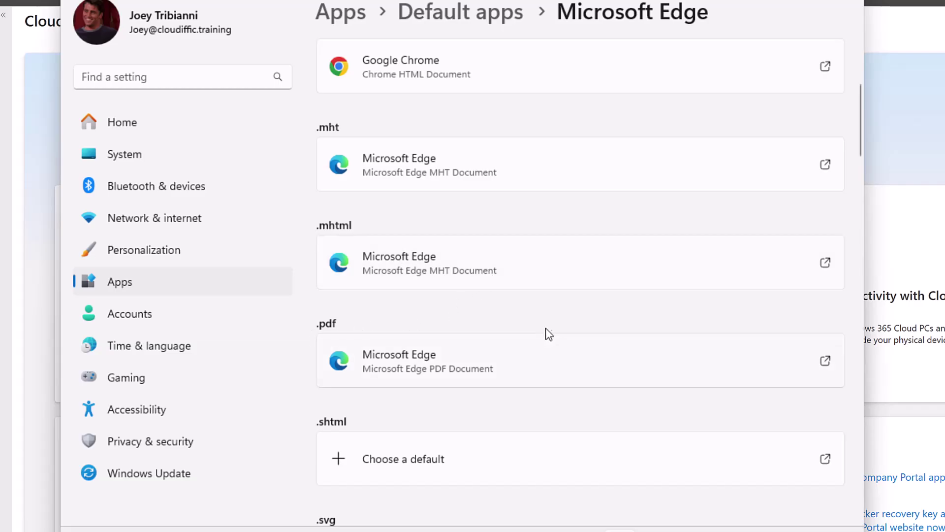
scroll(546, 331, "down", 7)
scroll(546, 331, "down", 10)
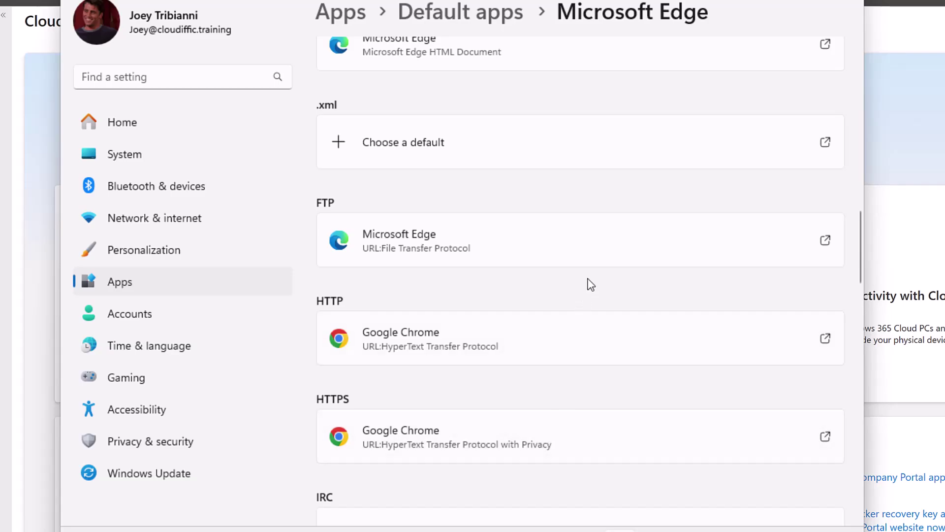
scroll(589, 283, "up", 5)
scroll(591, 285, "up", 12)
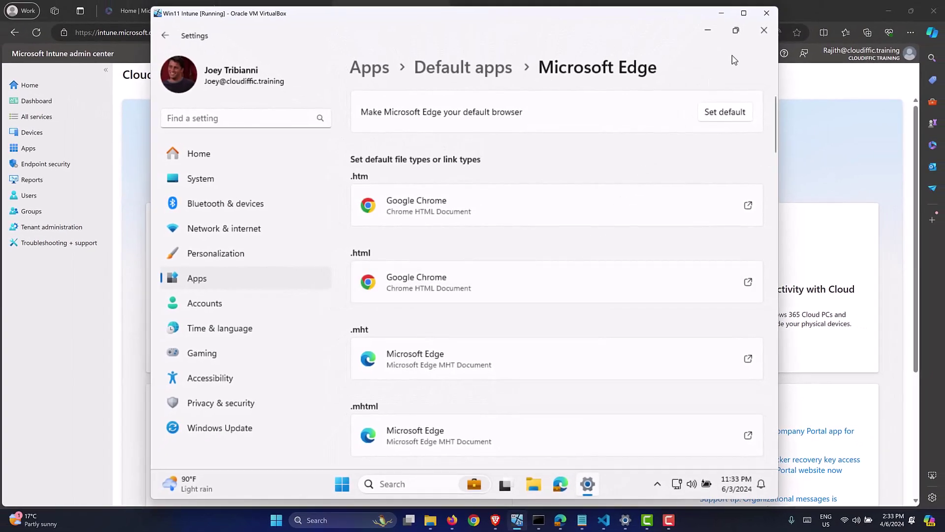
Close Settings in the virtual machine and minimize its window to return to the Intune admin center
left_click(764, 30)
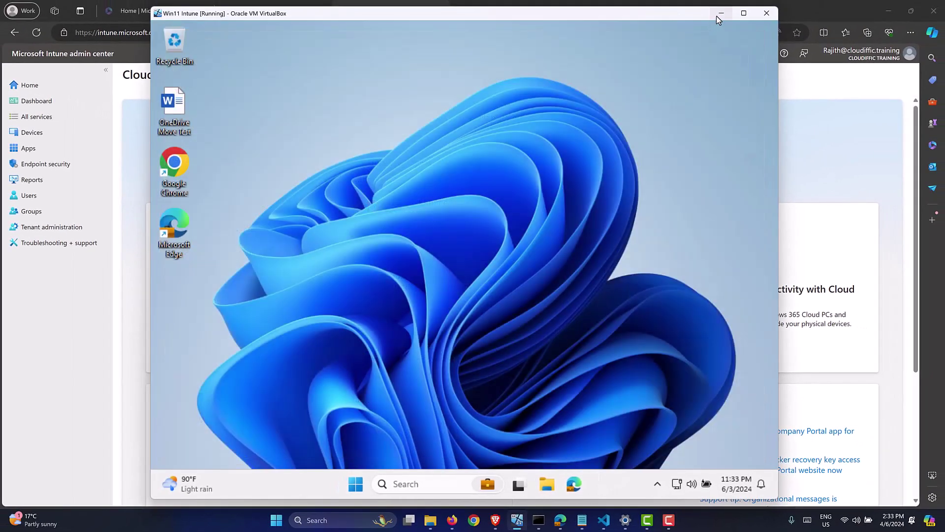
double_click(717, 16)
left_click(631, 101)
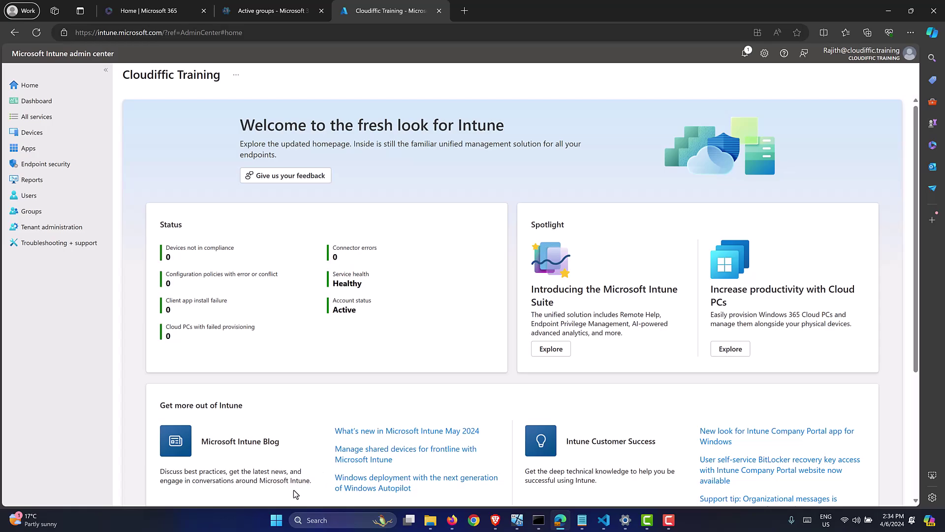
Open the default apps settings on the host computer
left_click(276, 522)
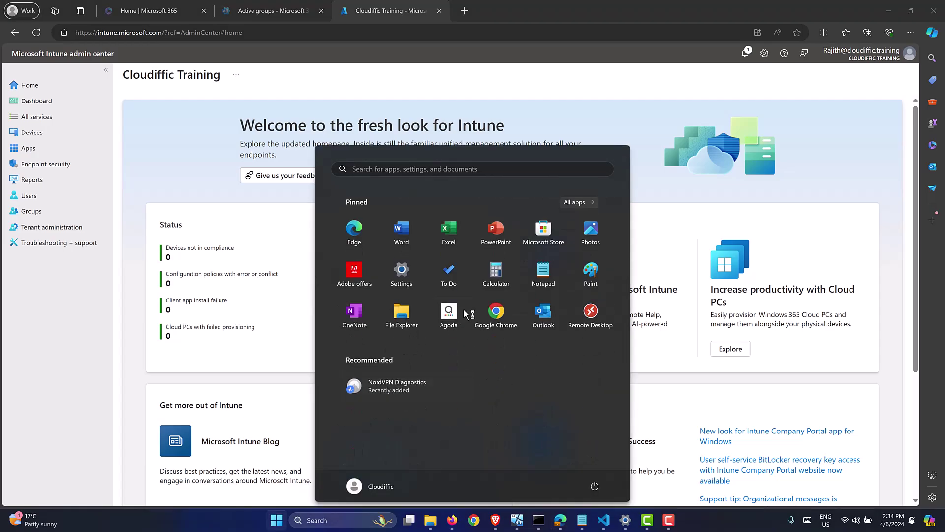
left_click(404, 269)
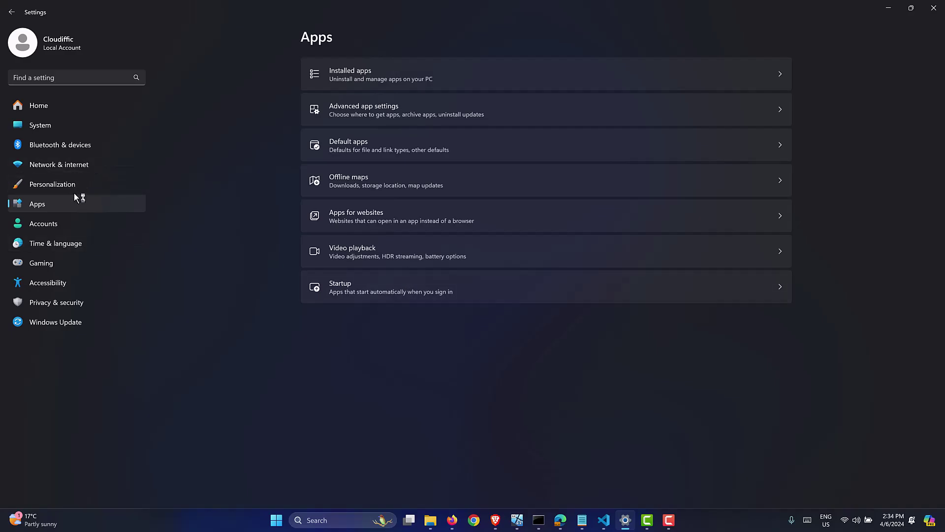
left_click(348, 145)
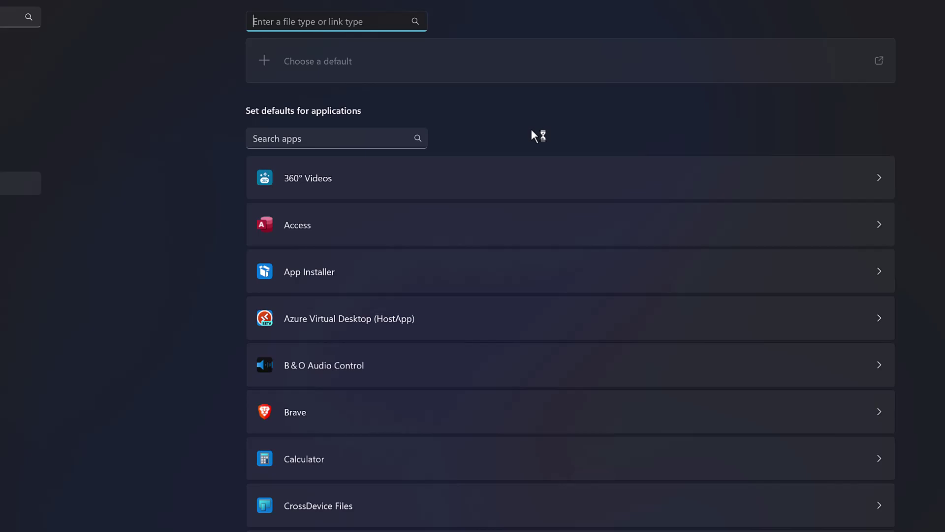
Search the host's application defaults for "edge" and open the Microsoft Edge defaults
left_click(357, 139)
type("d")
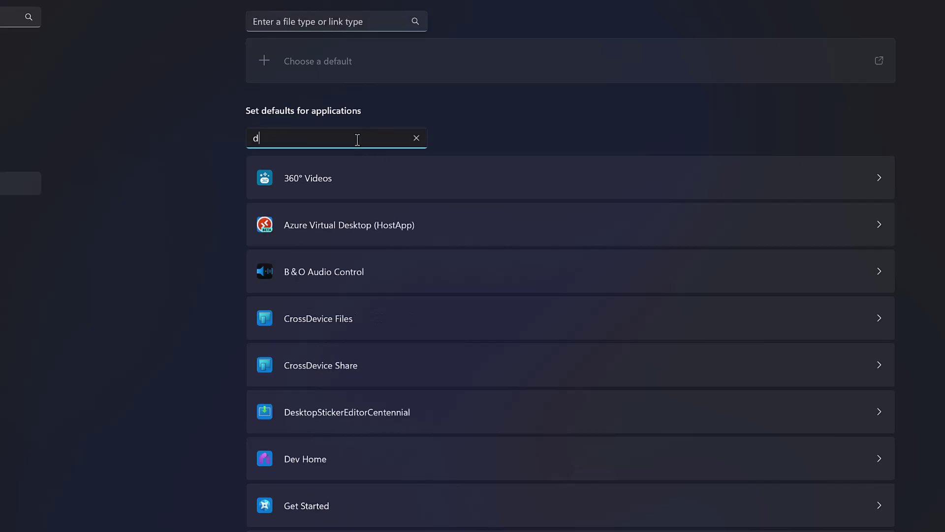
type("dge")
key("BackSpace")
key("BackSpace")
key("BackSpace")
key("BackSpace")
type("e")
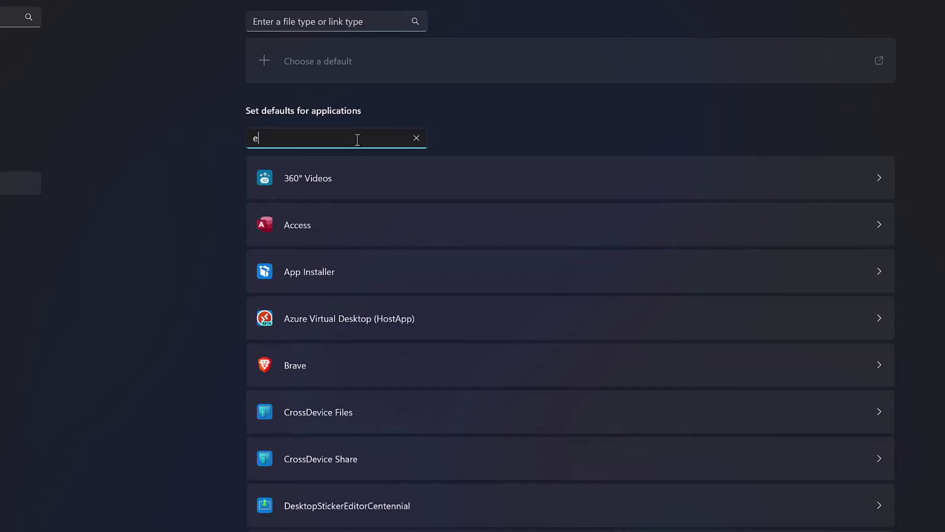
type("dge")
left_click(327, 181)
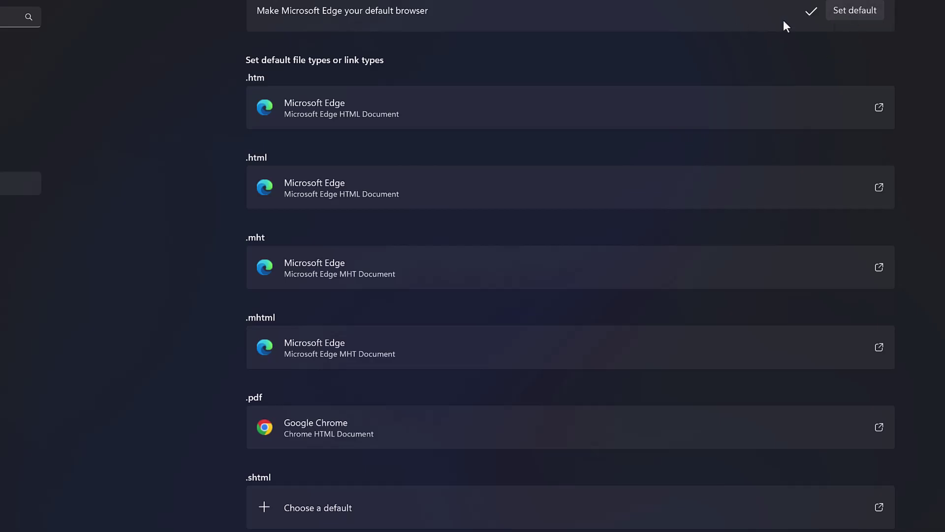
Set Microsoft Edge as the default app for .pdf files
scroll(422, 265, "down", 3)
scroll(421, 272, "up", 3)
scroll(421, 272, "up", 1)
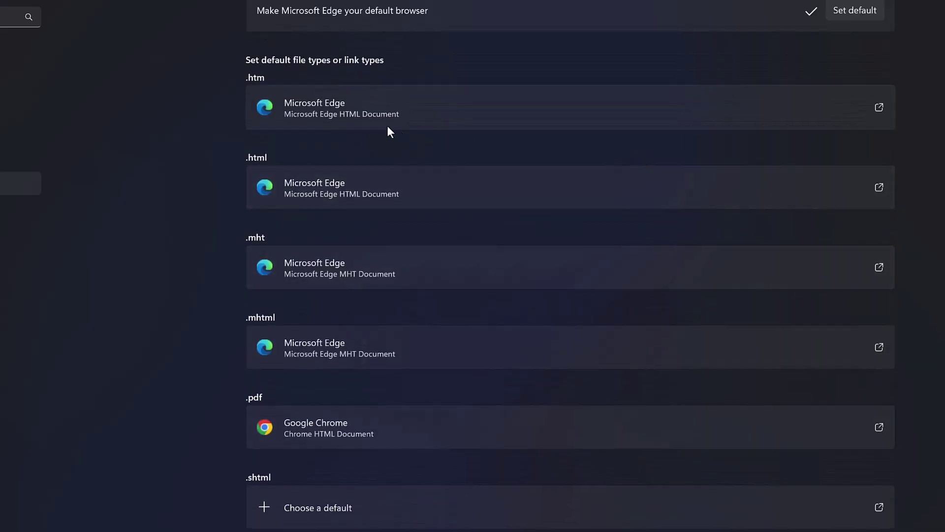
left_click(332, 419)
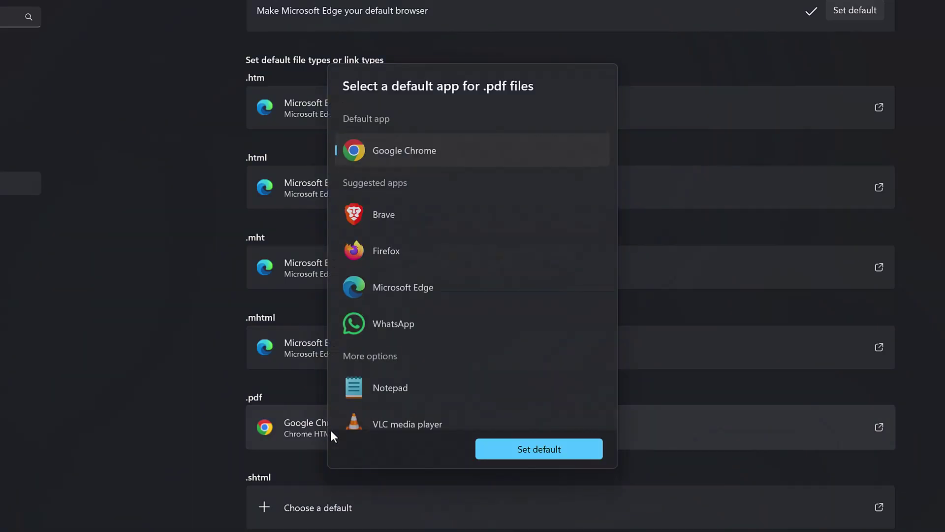
left_click(437, 285)
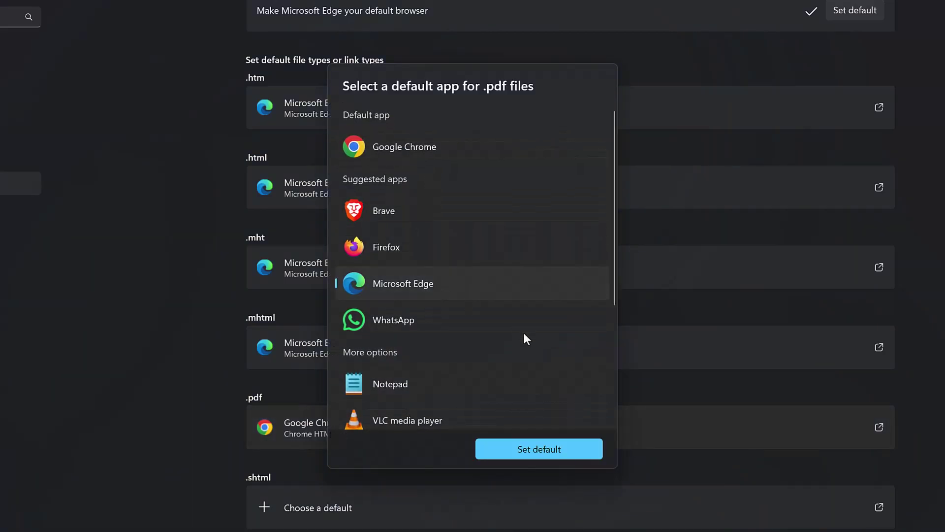
left_click(533, 446)
Set Microsoft Edge as the default app for .webp files
scroll(558, 382, "down", 5)
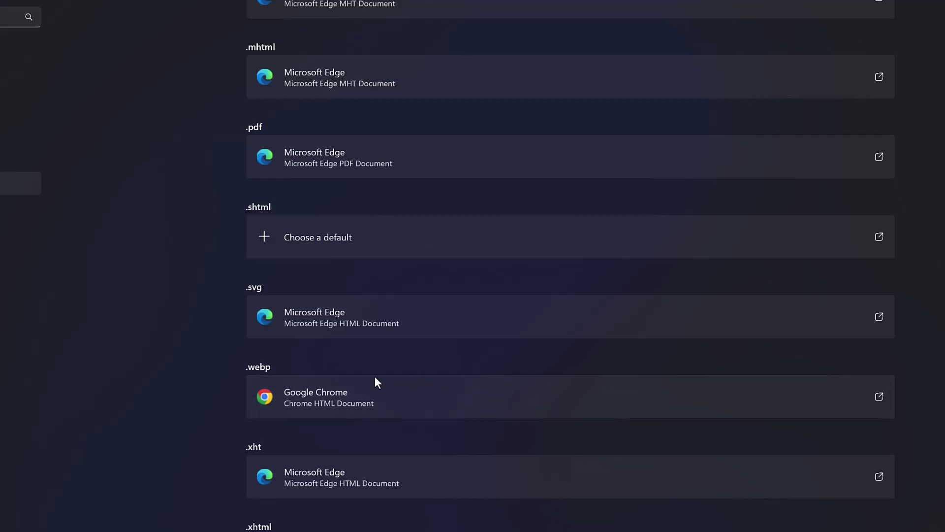
left_click(317, 389)
left_click(438, 286)
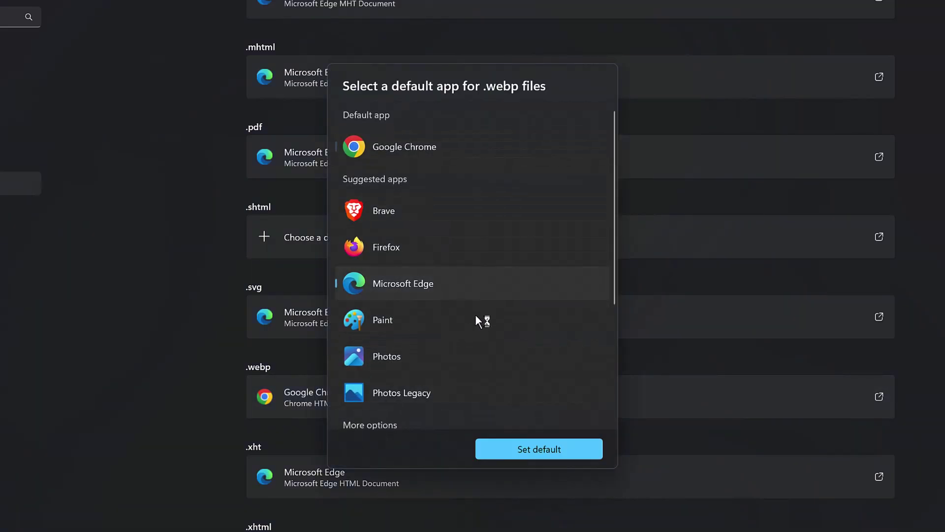
left_click(518, 443)
Check the remaining file and link type defaults for Microsoft Edge, from .xml through the web and messaging protocols
scroll(626, 321, "down", 2)
scroll(627, 320, "down", 18)
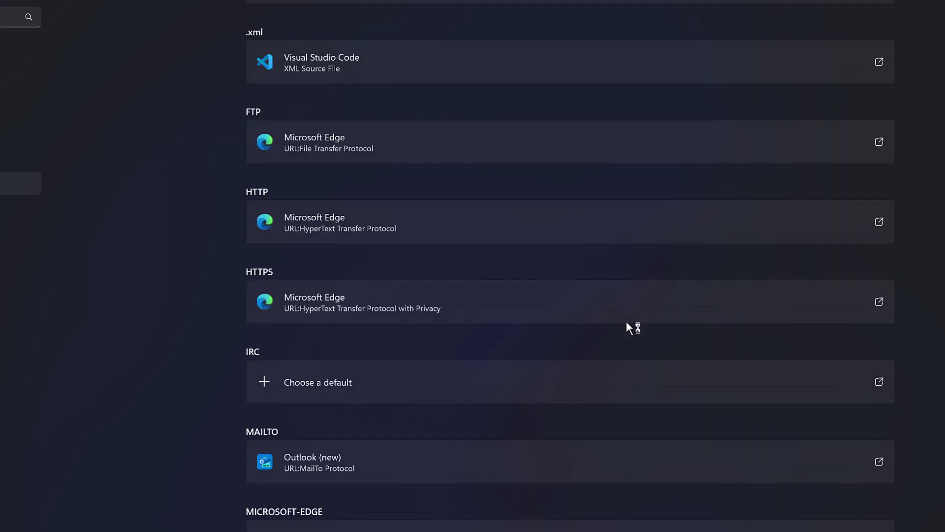
scroll(626, 321, "down", 8)
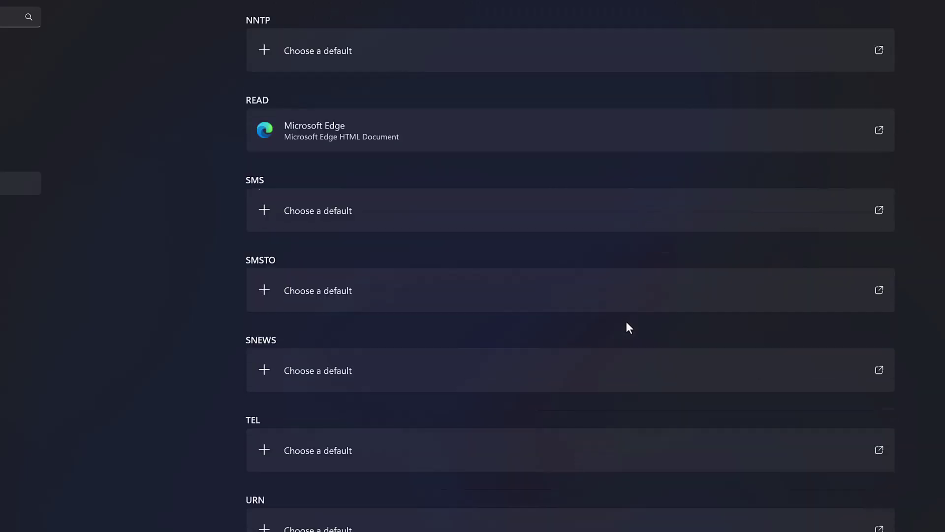
scroll(626, 323, "up", 20)
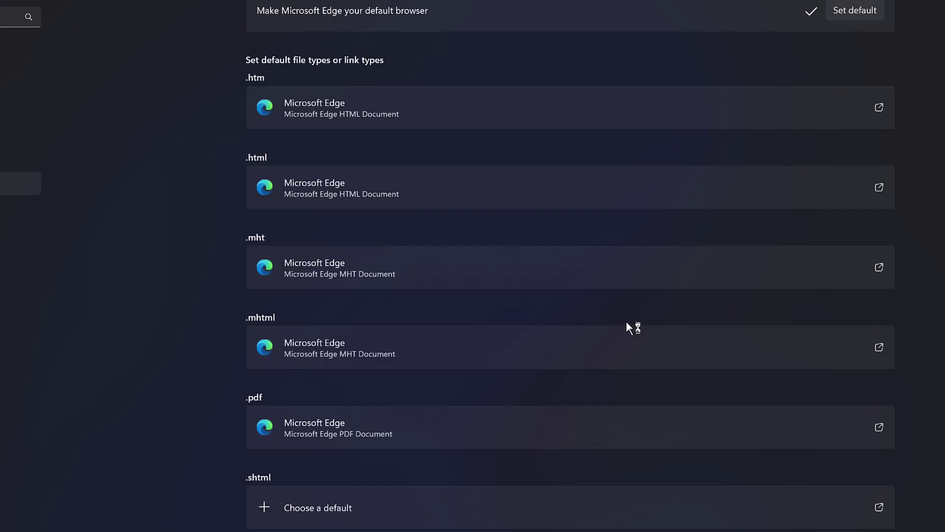
Search the application defaults for "vlc", review the file types listed for VLC media player, and close Settings
left_click(416, 17)
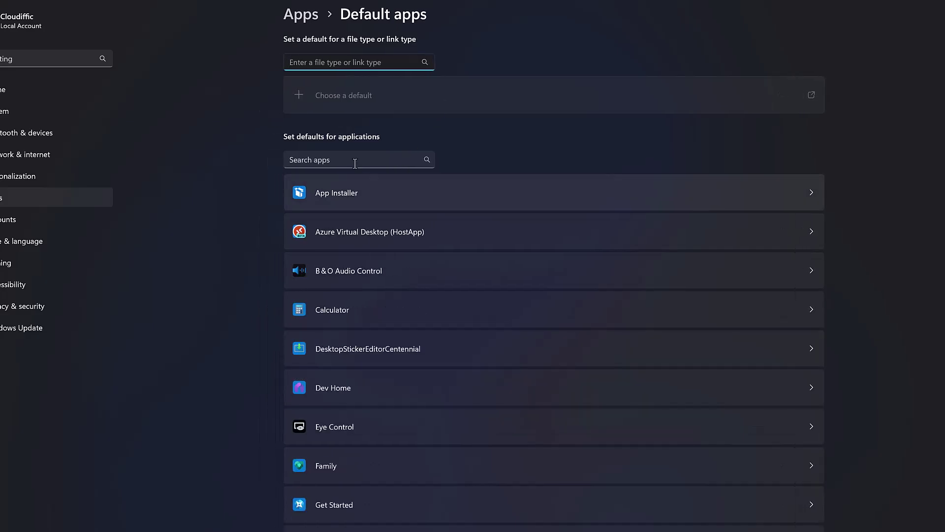
left_click(354, 159)
type("v")
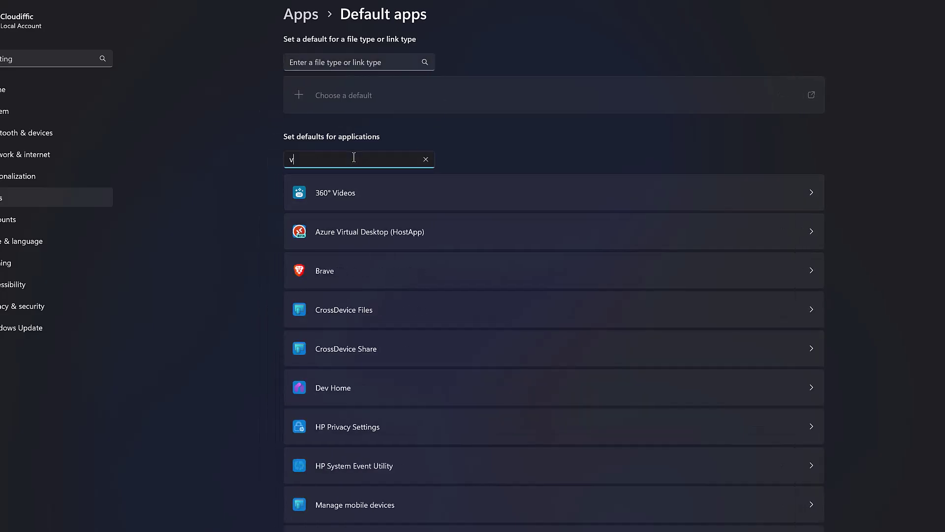
type("lc")
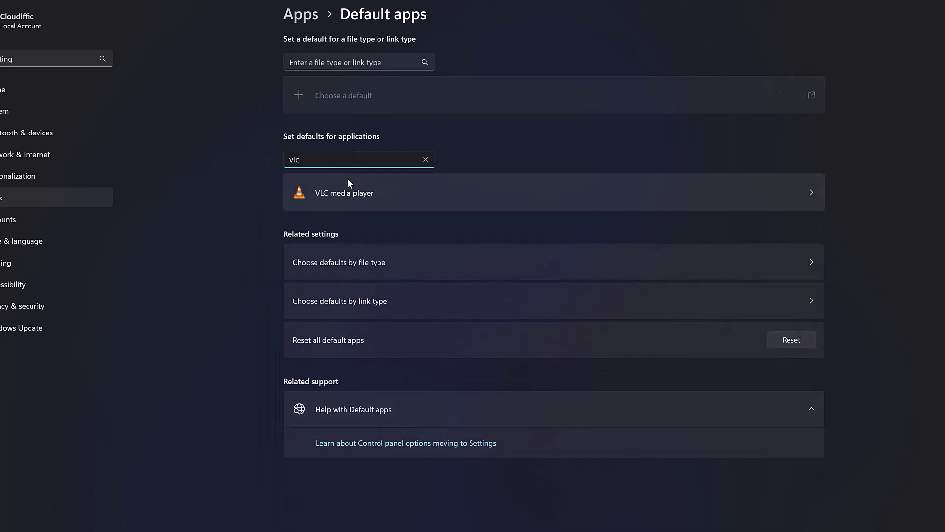
left_click(350, 196)
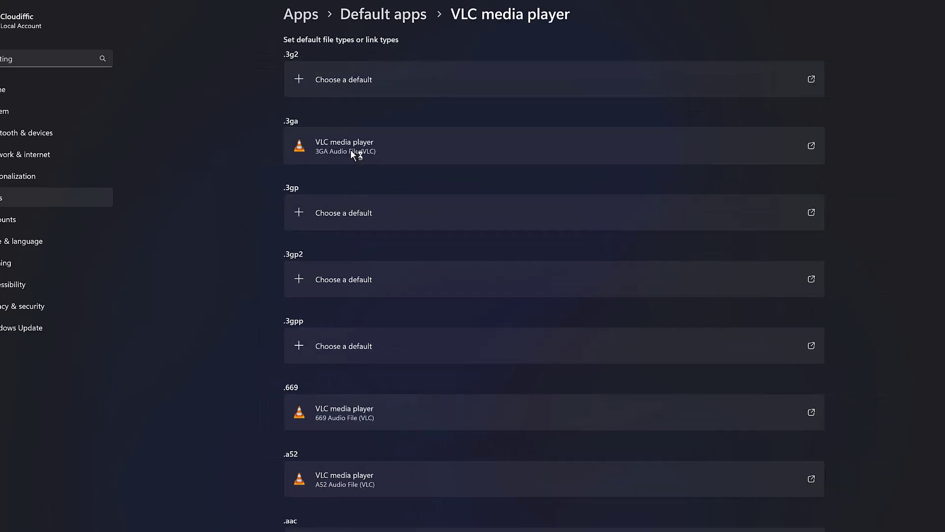
scroll(344, 287, "down", 9)
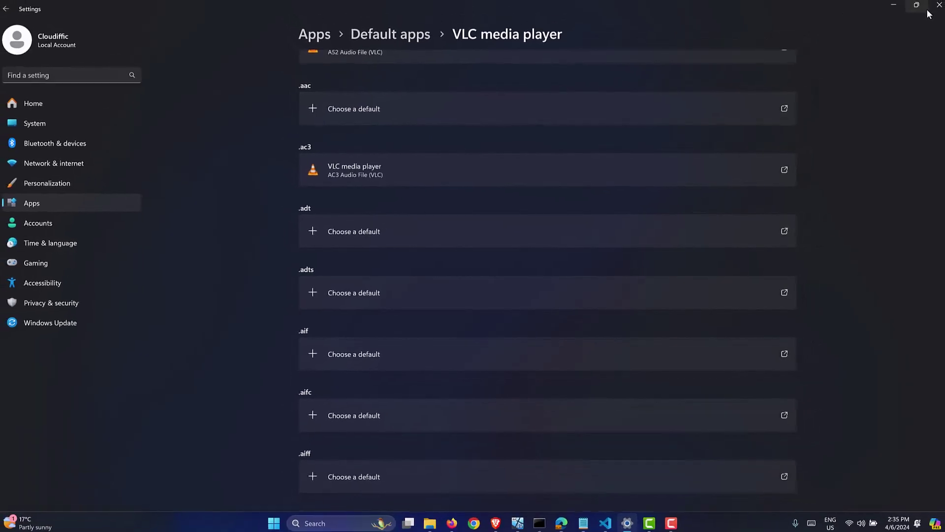
left_click(934, 14)
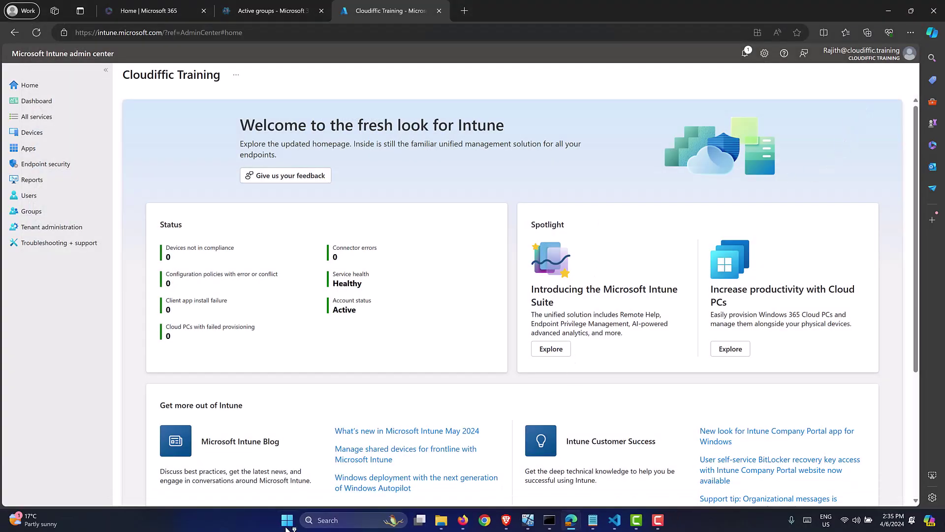
Close the open Command Prompt window and start a new Command Prompt as administrator
left_click(287, 520)
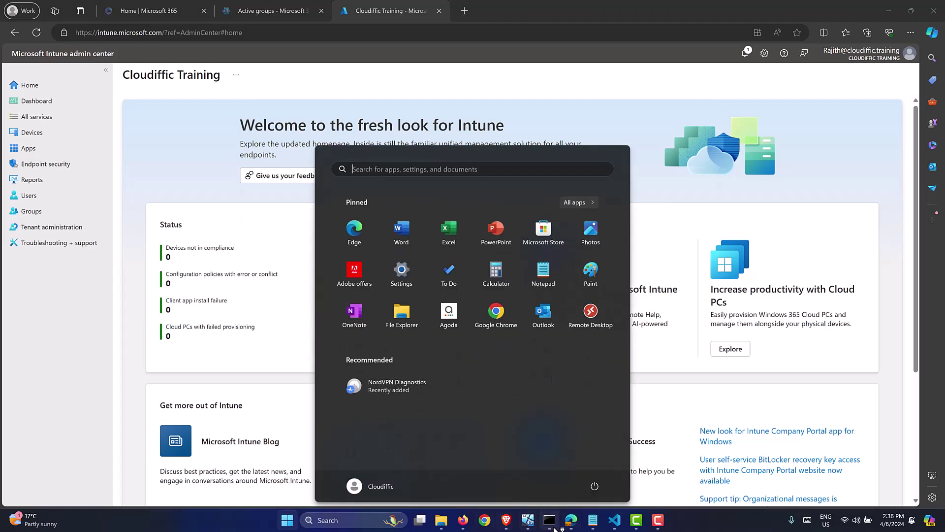
left_click(549, 520)
left_click(699, 104)
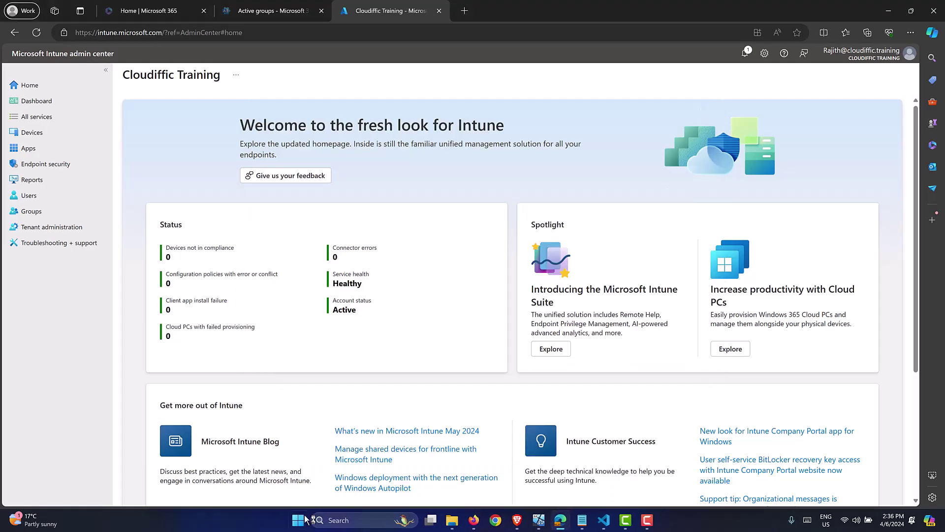
left_click(299, 519)
type("cmd")
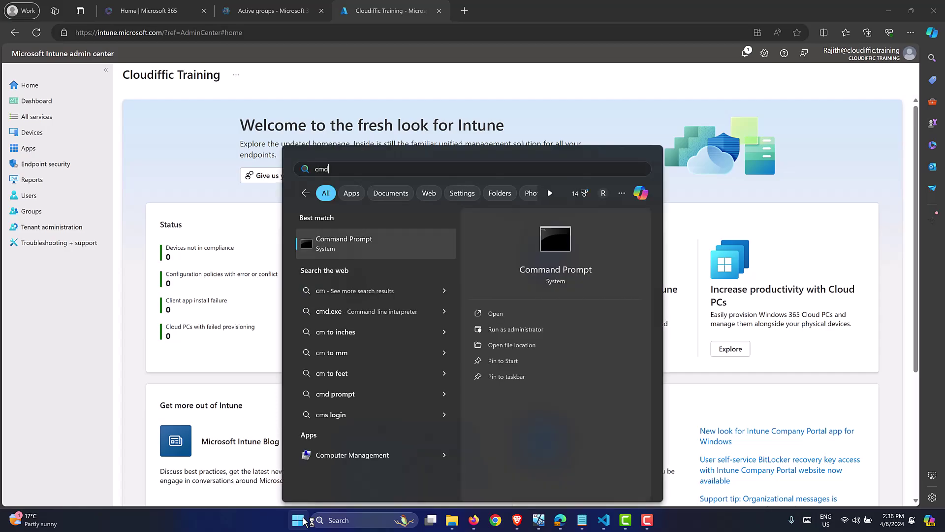
left_click(524, 329)
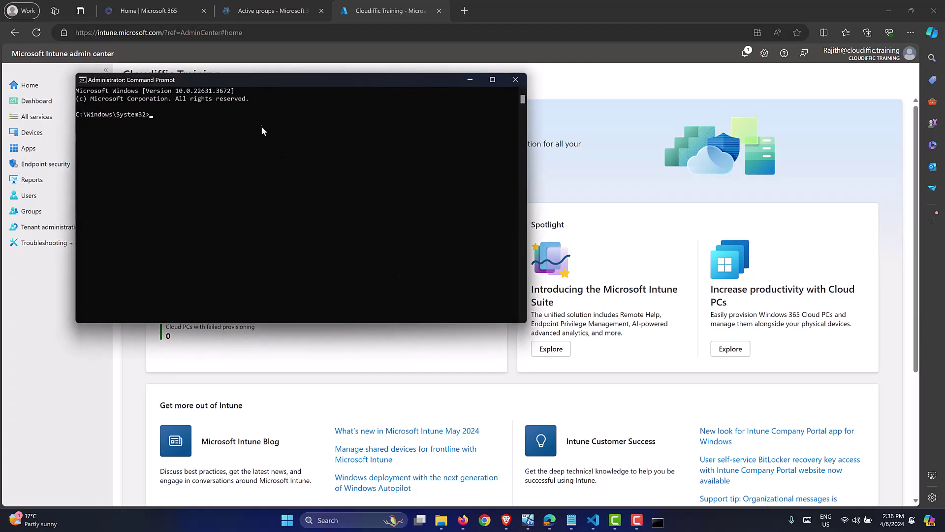
Export the default app associations with Dism /Online /Export-DefaultAppAssociations:"C:\temp\AppAssociations.xml"
left_click_drag(275, 82, 408, 95)
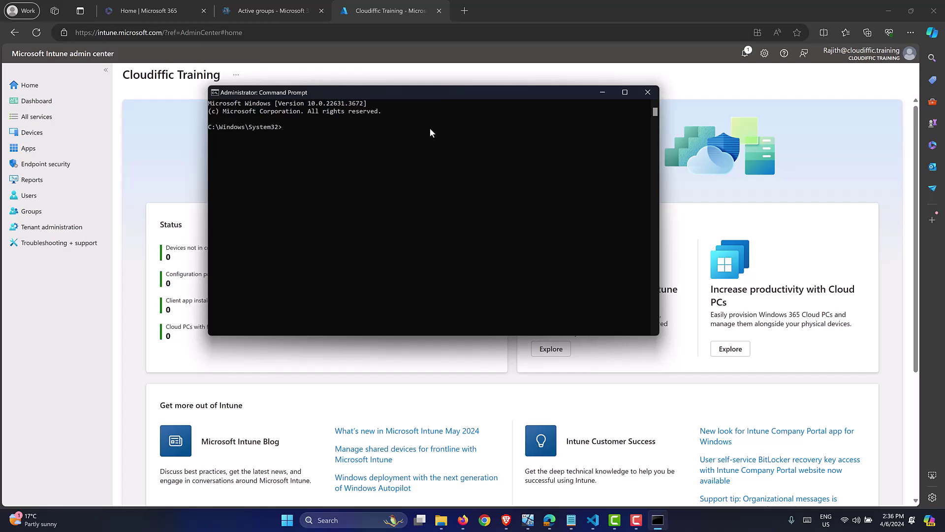
type("Dism /Online /Export-DefaultAppAssociations:\"C:\\temp\\AppAssociations.xml\"")
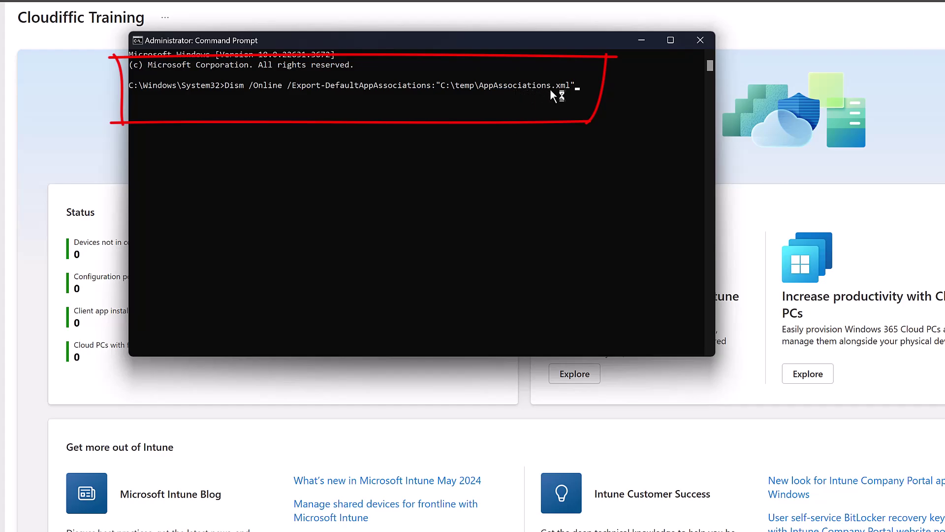
key("Return")
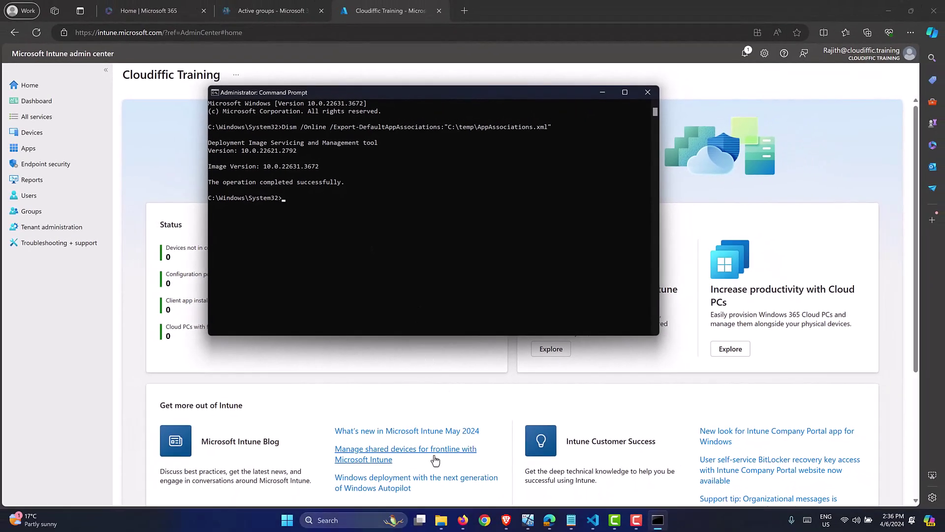
Switch to File Explorer, find AppAssociations.xml in C:\Temp, and open it with Visual Studio Code
left_click(441, 520)
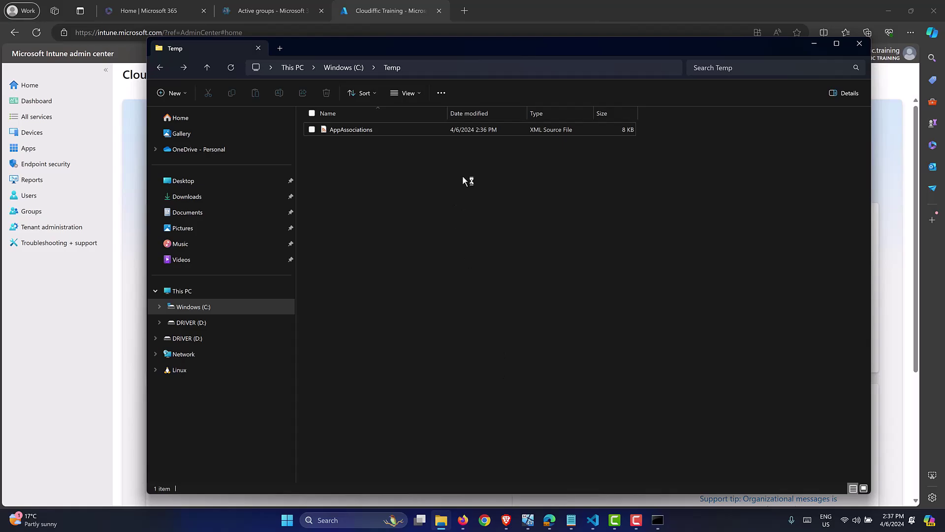
left_click(174, 307)
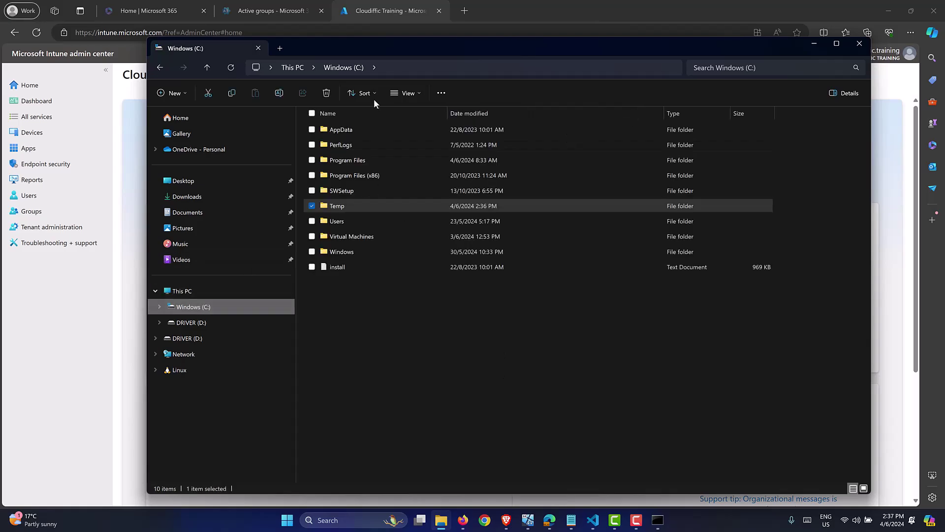
double_click(332, 206)
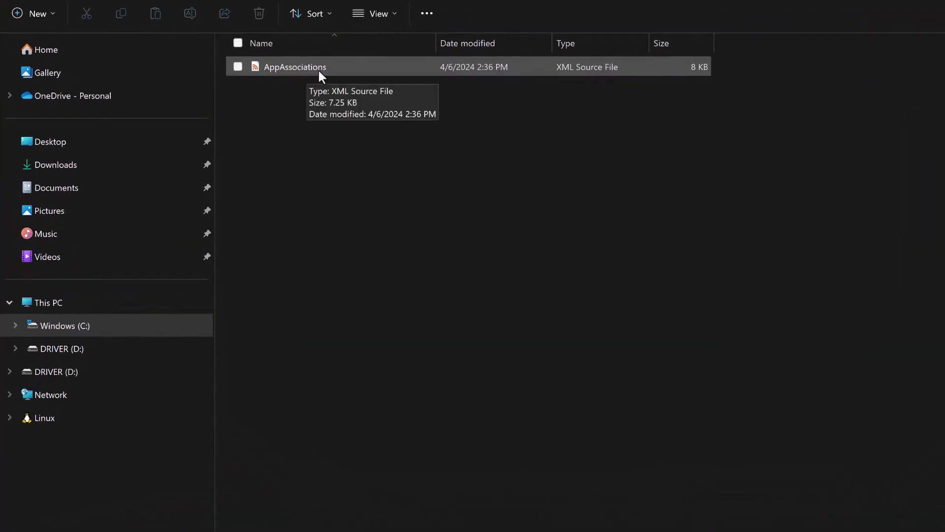
right_click(301, 67)
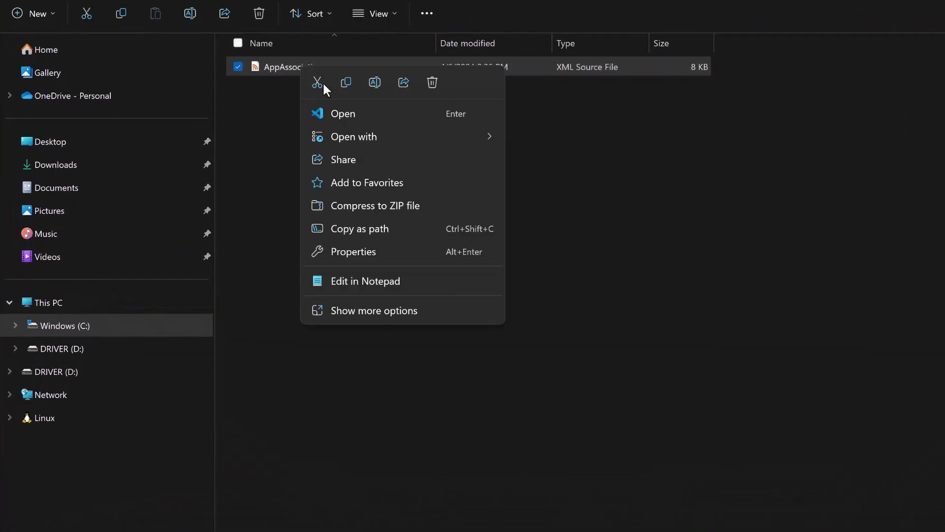
mouse_move(347, 139)
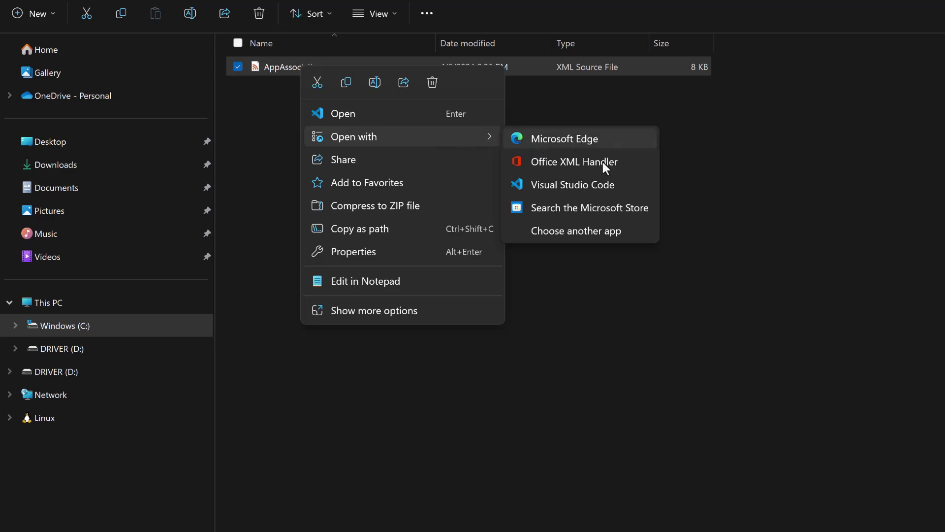
left_click(589, 187)
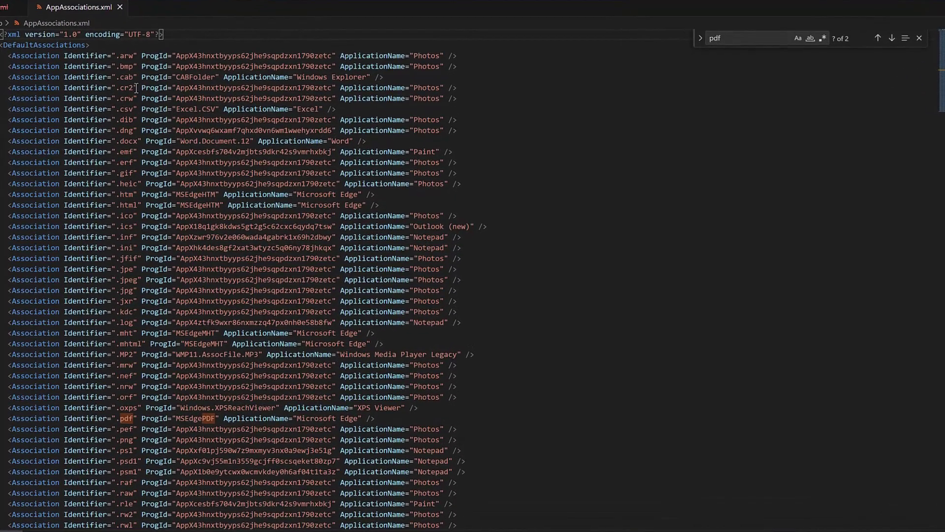
Review which application is assigned to each file type and protocol in the exported AppAssociations.xml
left_click(117, 66)
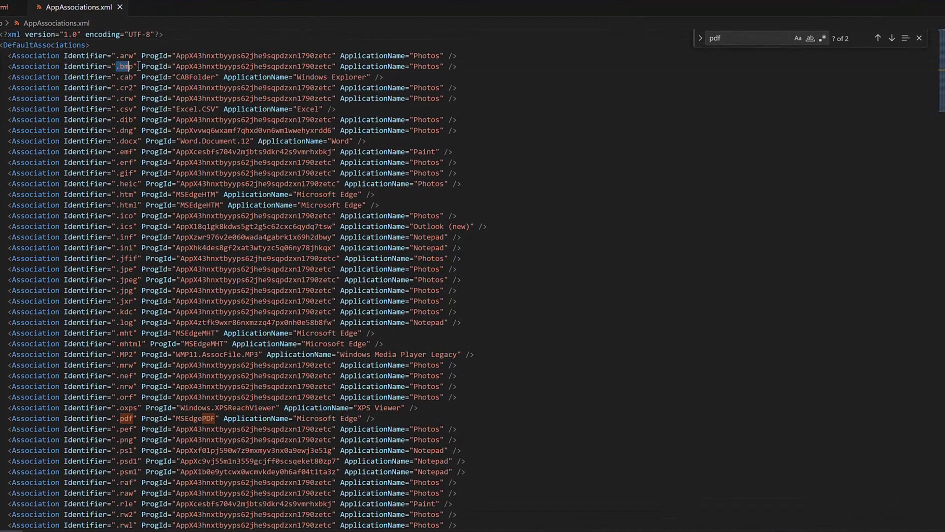
left_click(431, 66)
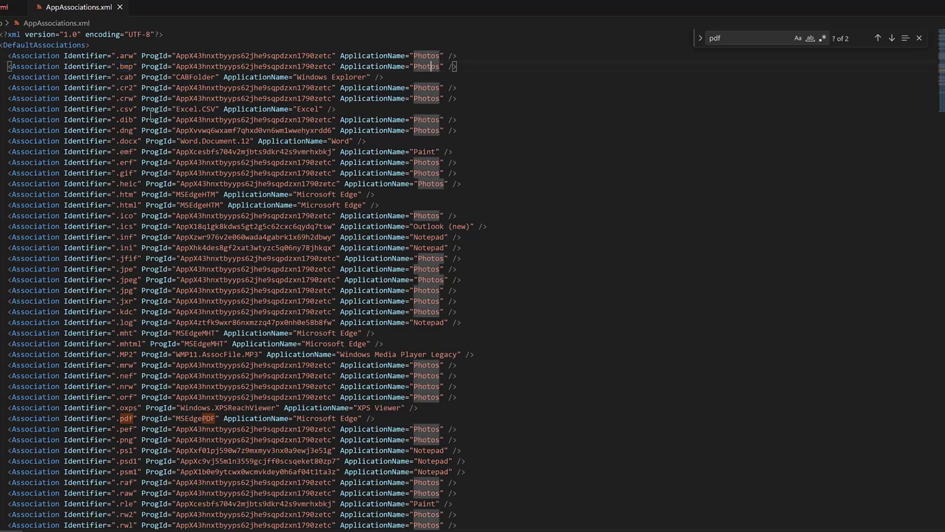
scroll(151, 187, "down", 3)
scroll(152, 195, "down", 5)
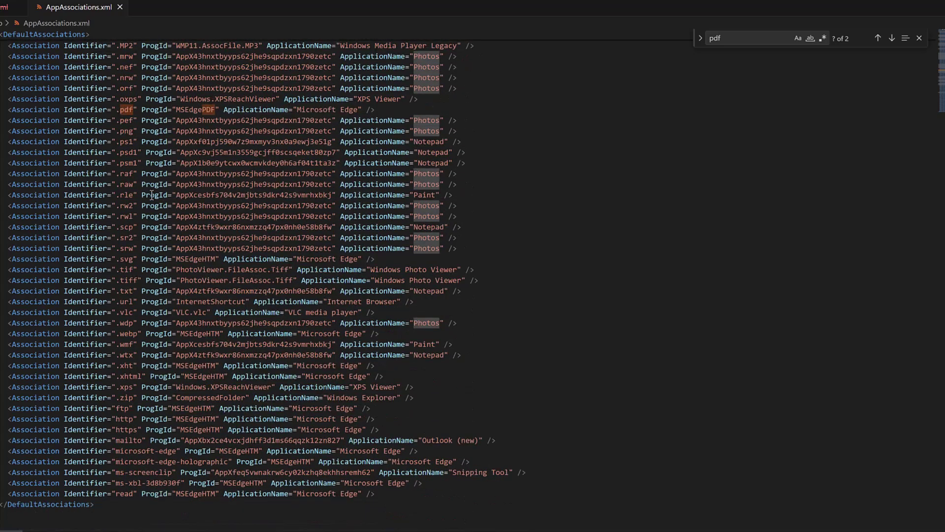
scroll(165, 195, "up", 8)
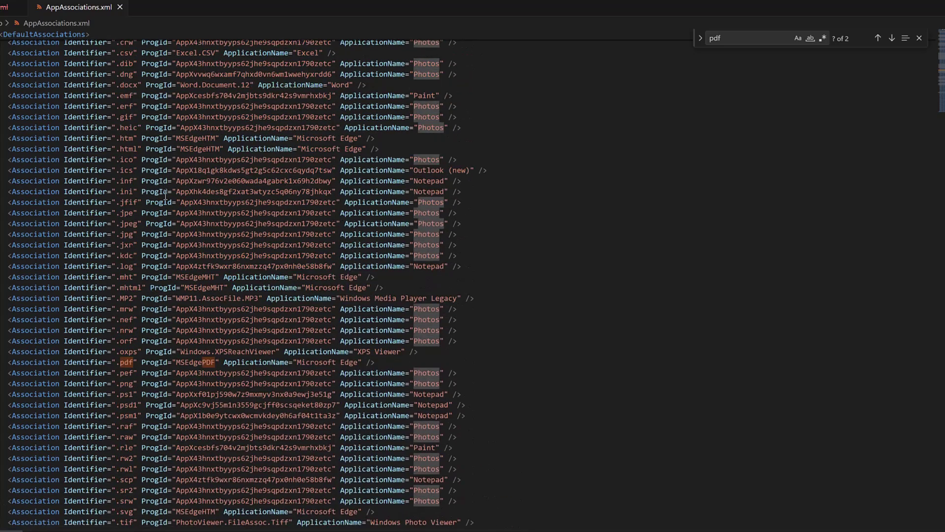
scroll(166, 194, "up", 3)
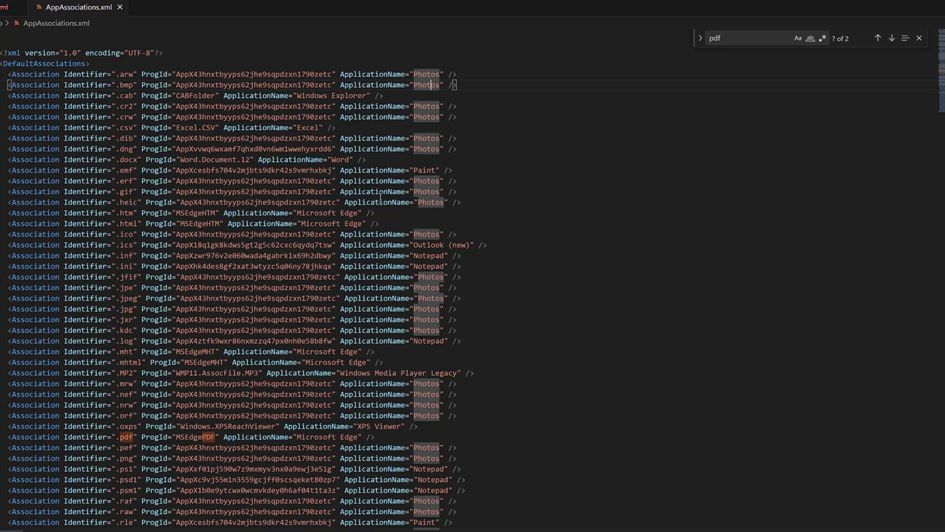
Delete the association entries from .arw through .heic and from .ico through .log
left_click_drag(463, 202, 2, 73)
key("Delete")
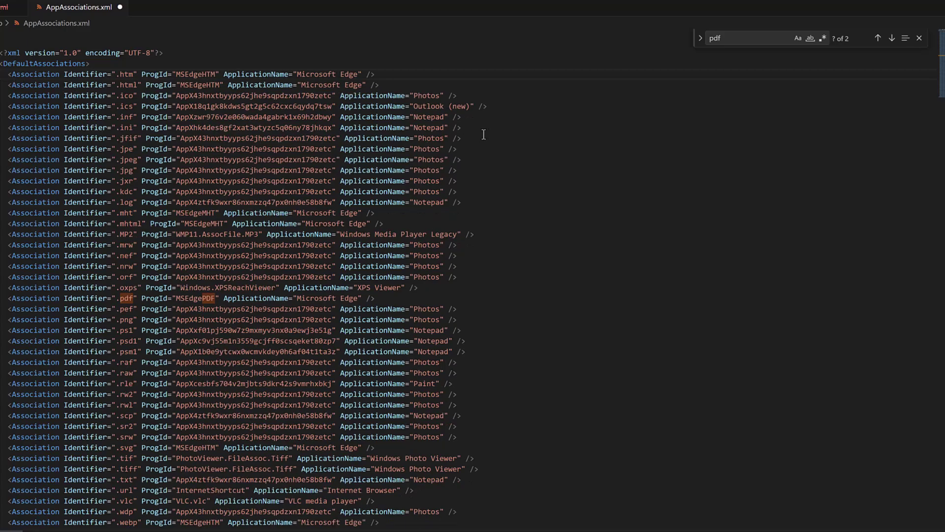
left_click_drag(462, 202, 2, 96)
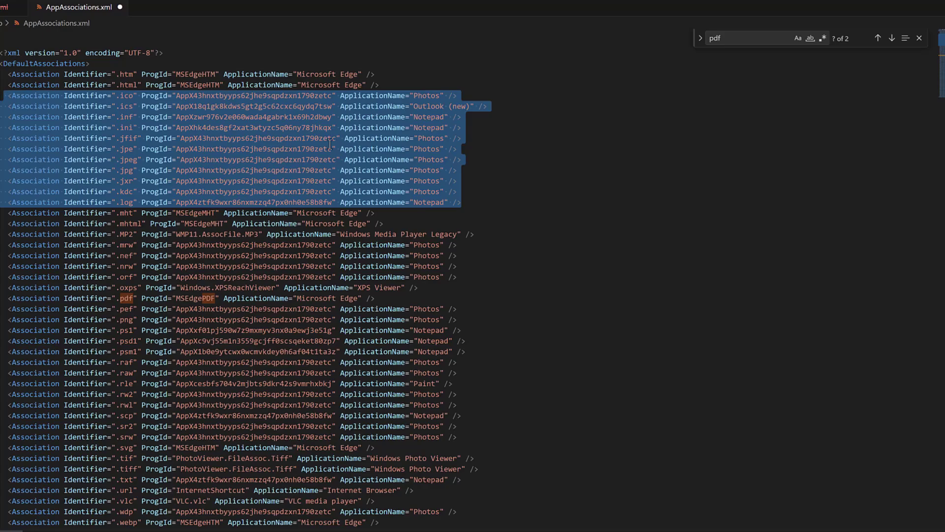
key("BackSpace")
key("Delete")
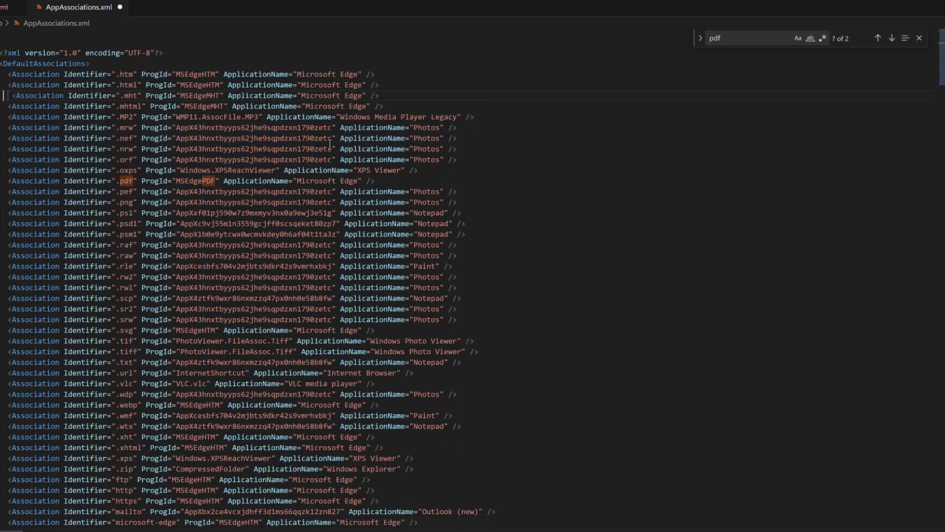
key("BackSpace")
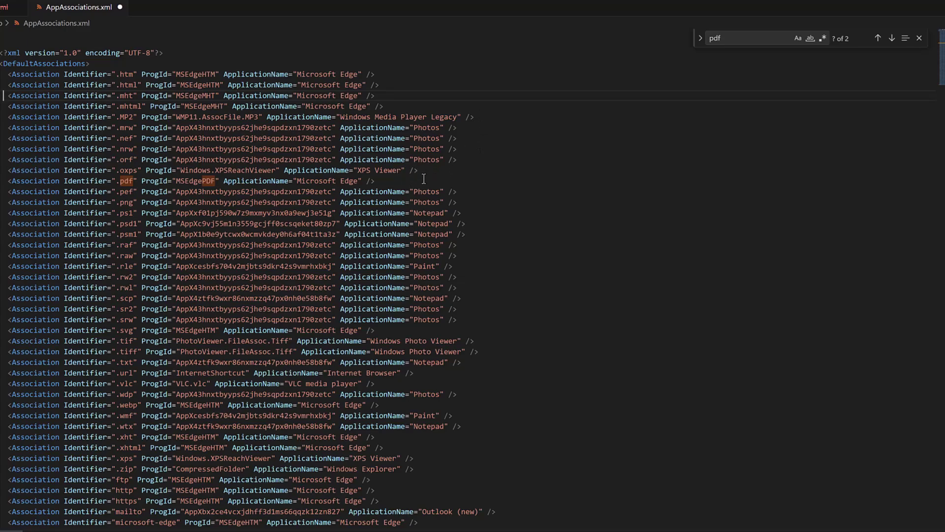
Delete the association entries from .MP2 through .oxps and from .pef through .srw, leaving no blank lines
left_click_drag(424, 173, 1, 117)
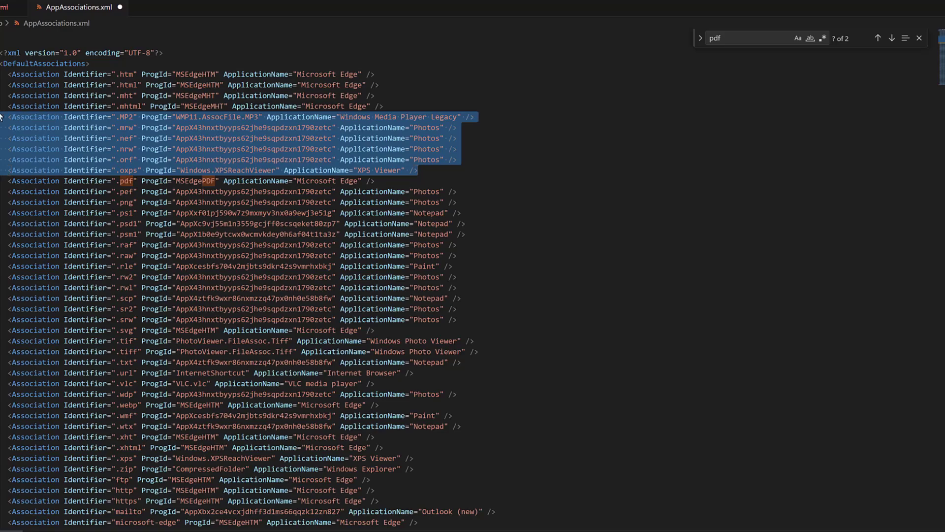
key("BackSpace")
key("BackSpace")
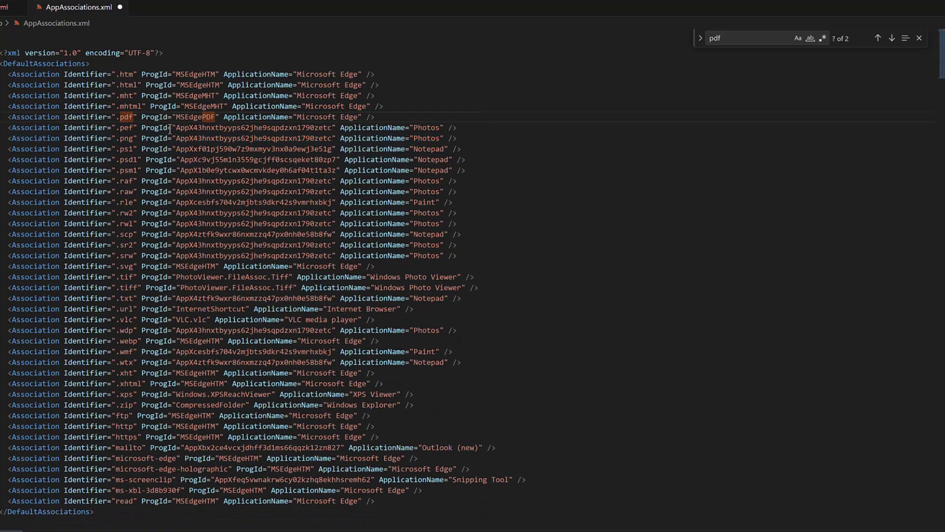
left_click_drag(471, 258, 1, 127)
key("BackSpace")
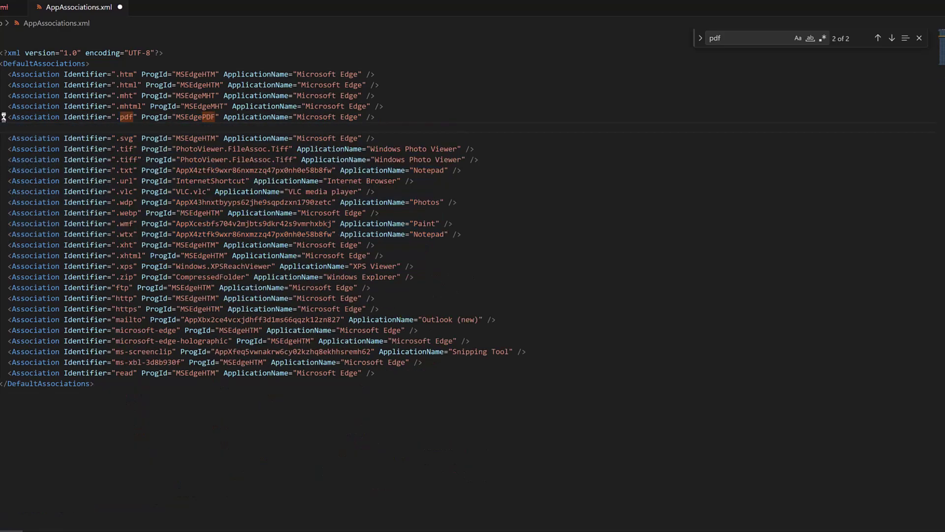
key("BackSpace")
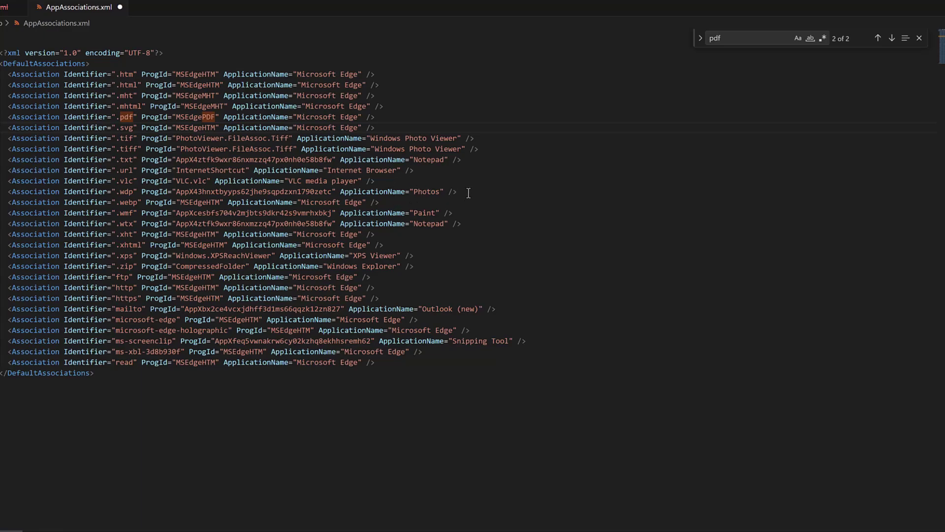
Delete the remaining non-Edge entries: .tif through .wdp, .wmf, .wtx, .xps, .zip, mailto and ms-screenclip
left_click_drag(457, 192, 1, 140)
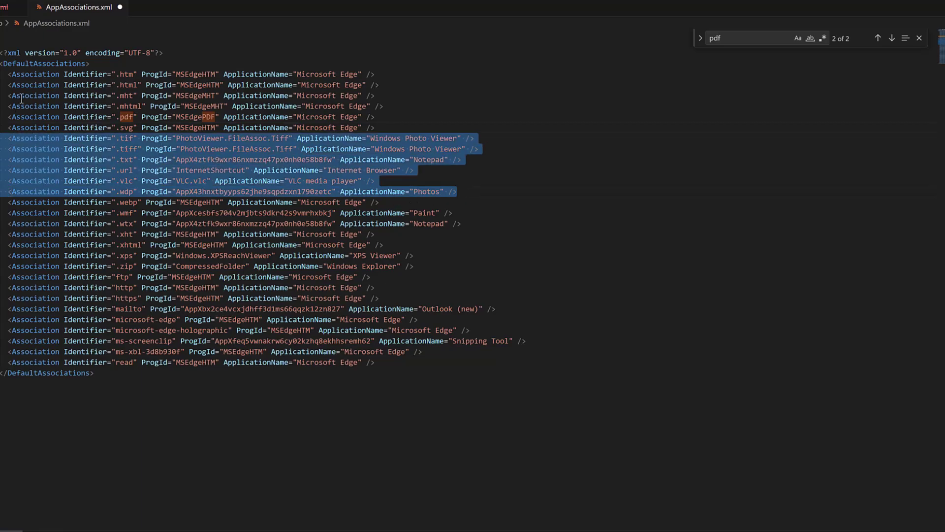
key("Delete")
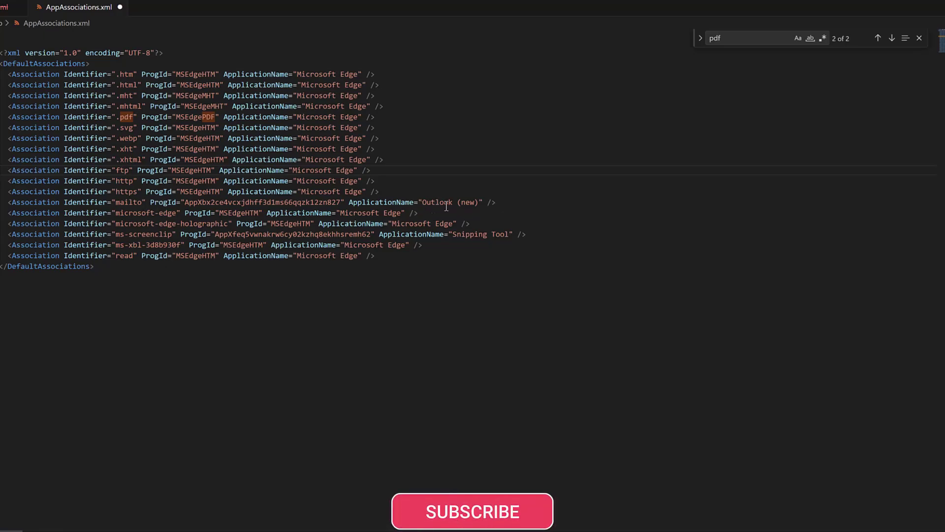
left_click(512, 204)
left_click_drag(513, 204, 2, 206)
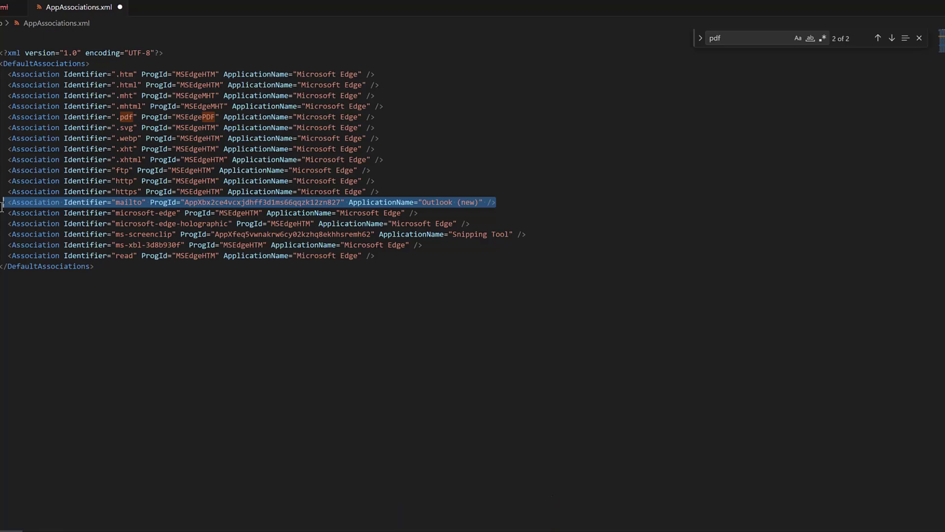
key("Delete")
key("Delete")
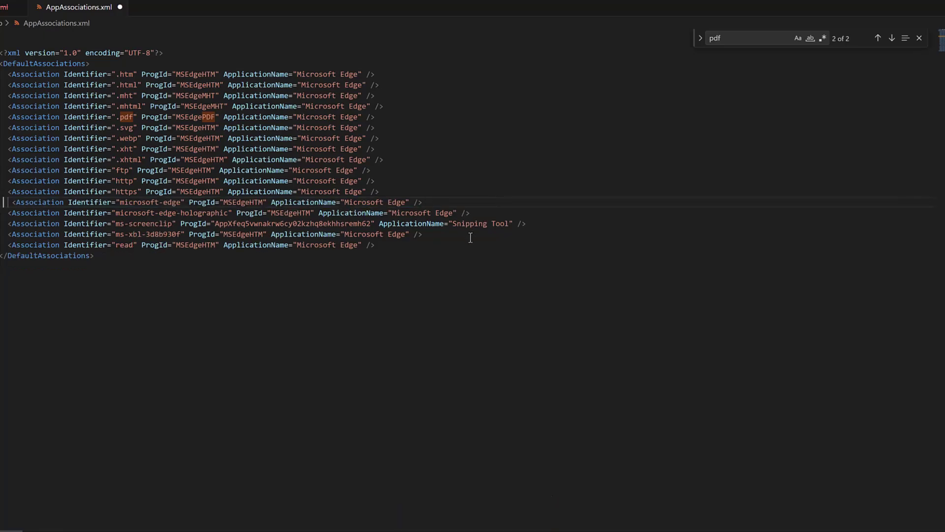
left_click_drag(561, 225, 2, 224)
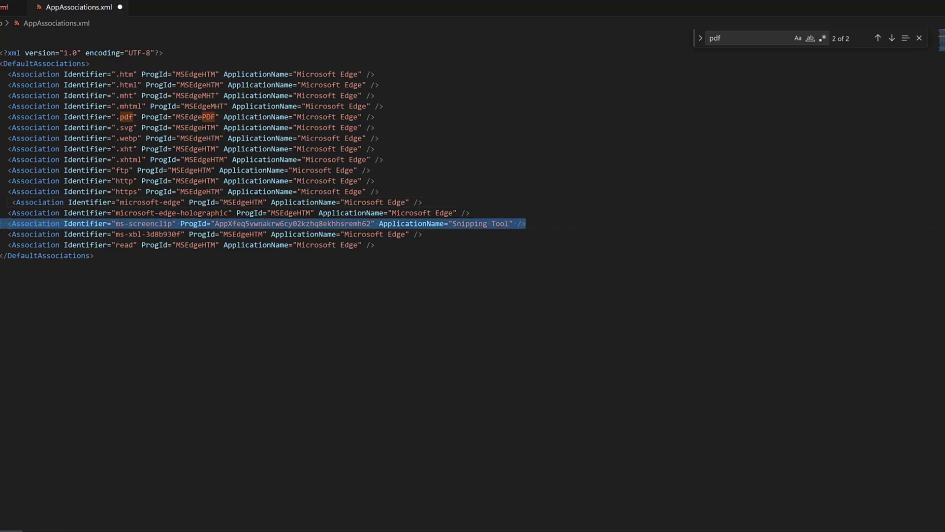
key("Delete")
key("Delete")
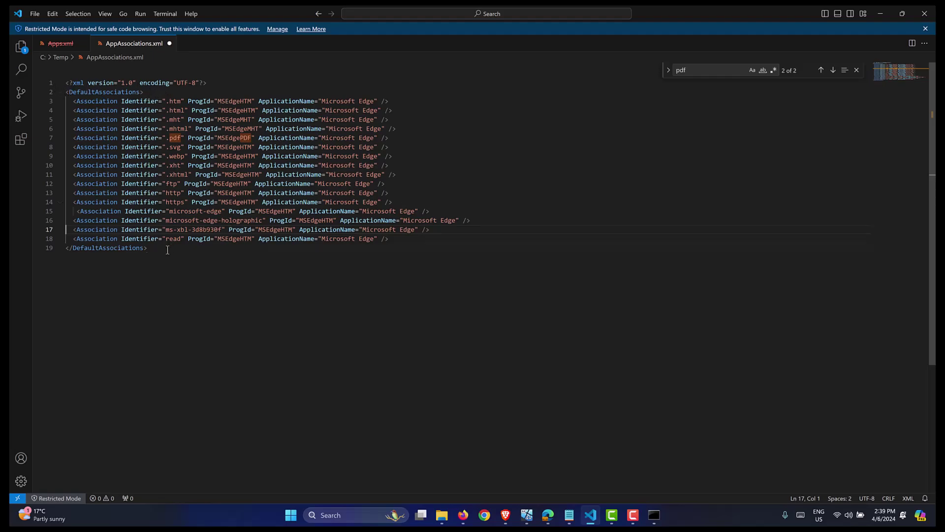
Copy the entire XML content of AppAssociations.xml, from the XML declaration through the closing DefaultAssociations tag
left_click_drag(167, 250, 60, 82)
right_click(158, 158)
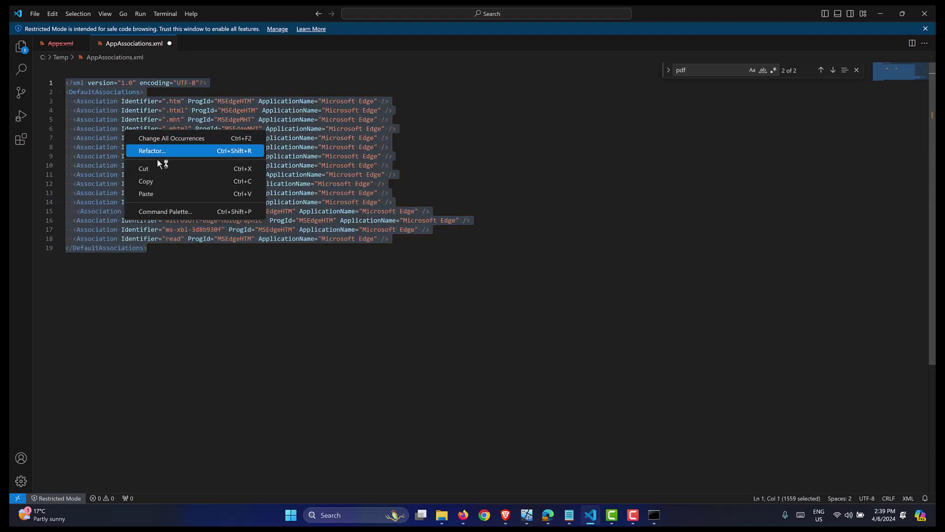
left_click(165, 181)
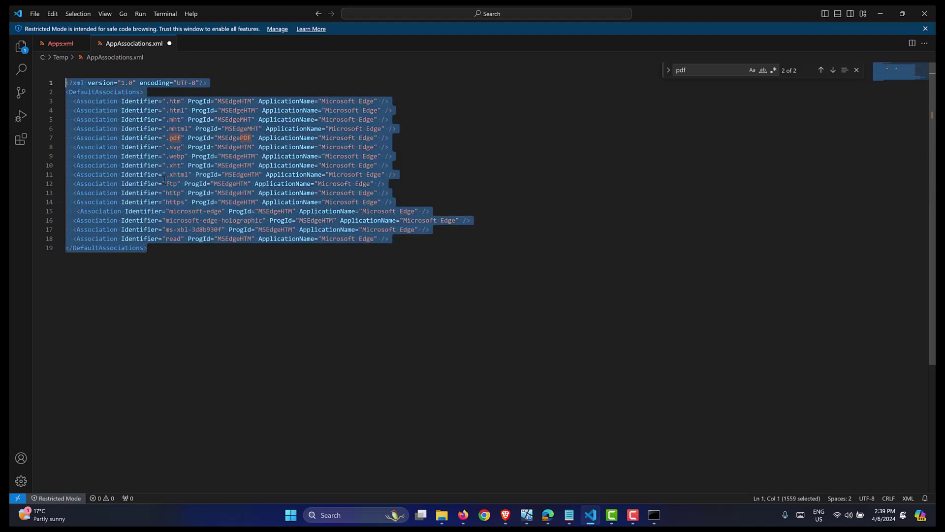
left_click(417, 182)
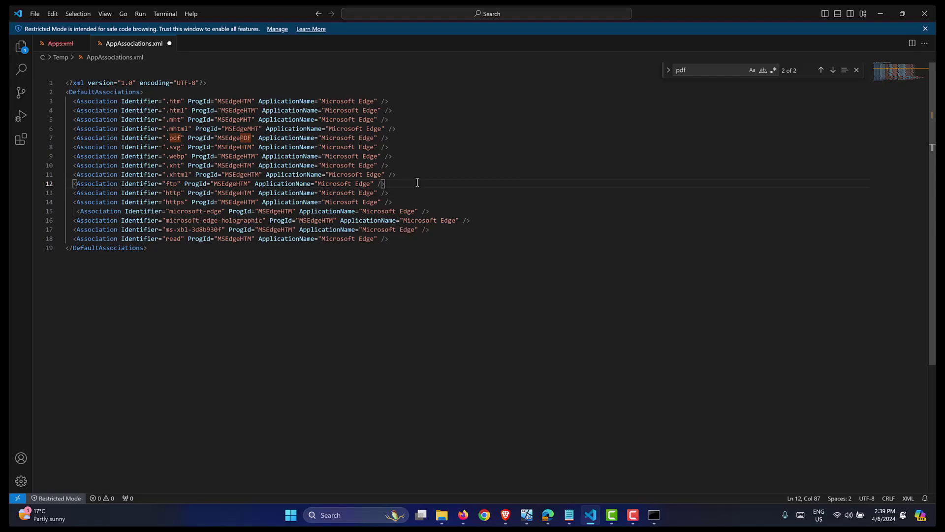
Switch to Microsoft Edge and open base64encode.org in a new tab
left_click(548, 515)
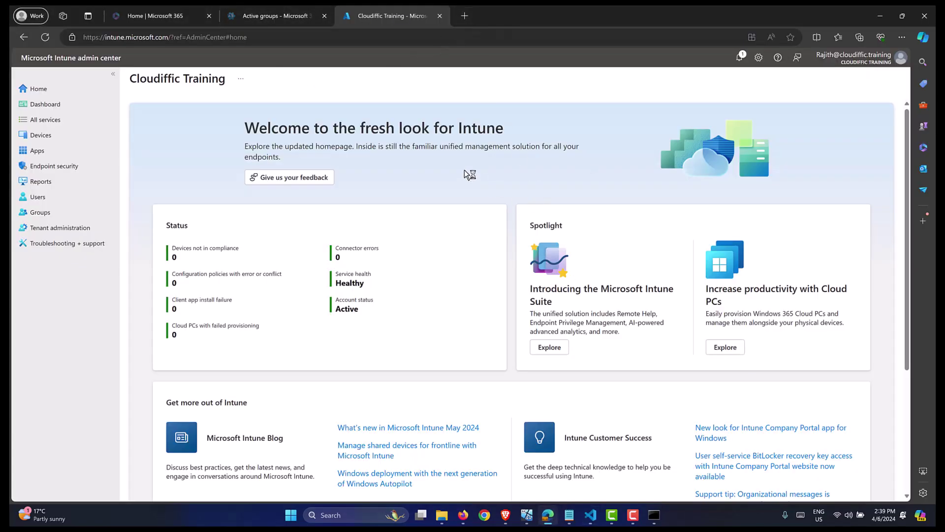
left_click(463, 16)
type("base")
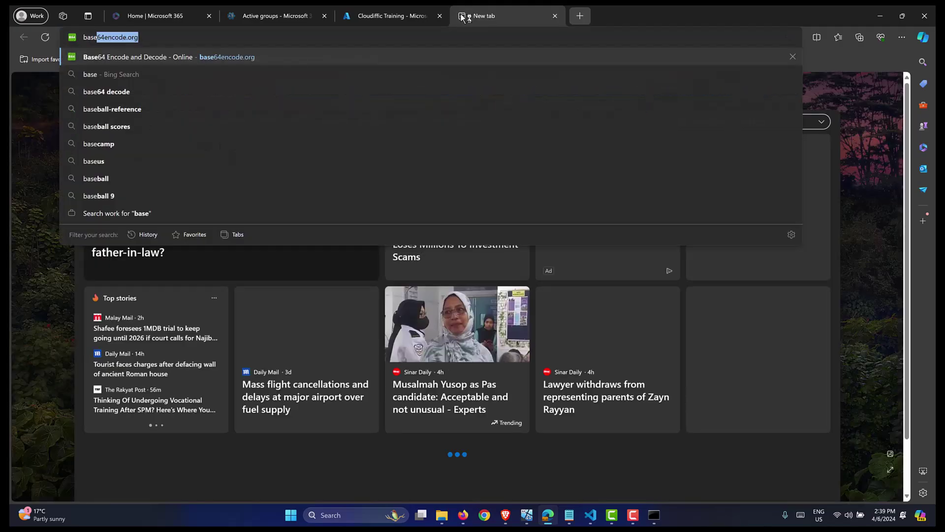
key("Return")
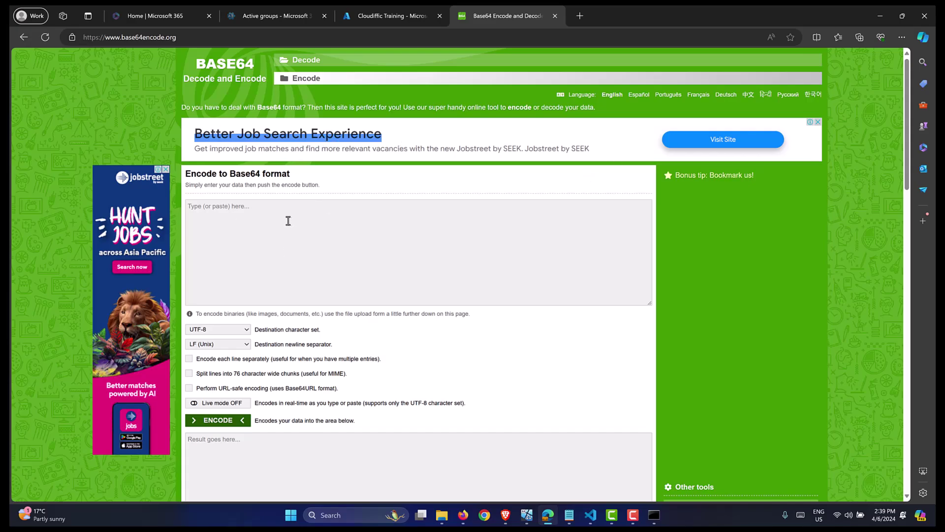
Paste the copied association XML into the encoder's input area and encode it to Base64
left_click(346, 215)
key("ctrl+v")
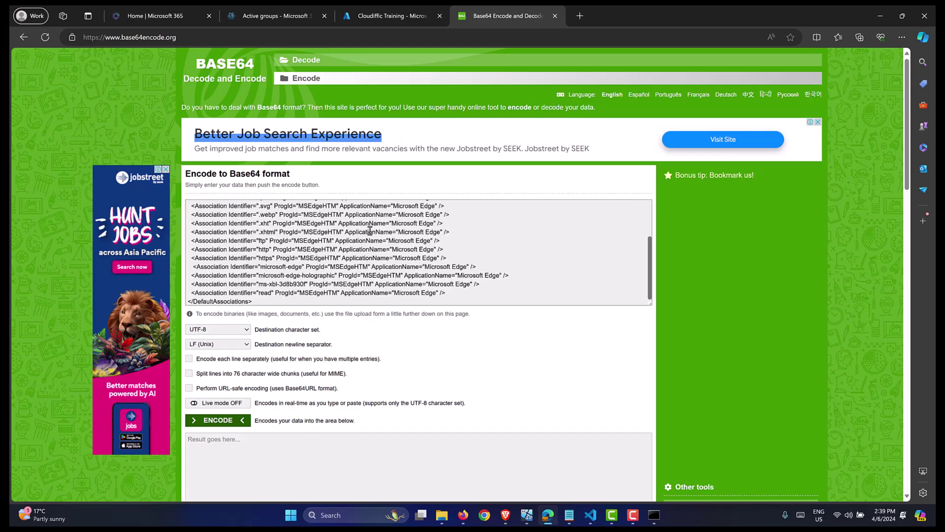
left_click(226, 422)
scroll(594, 296, "down", 10)
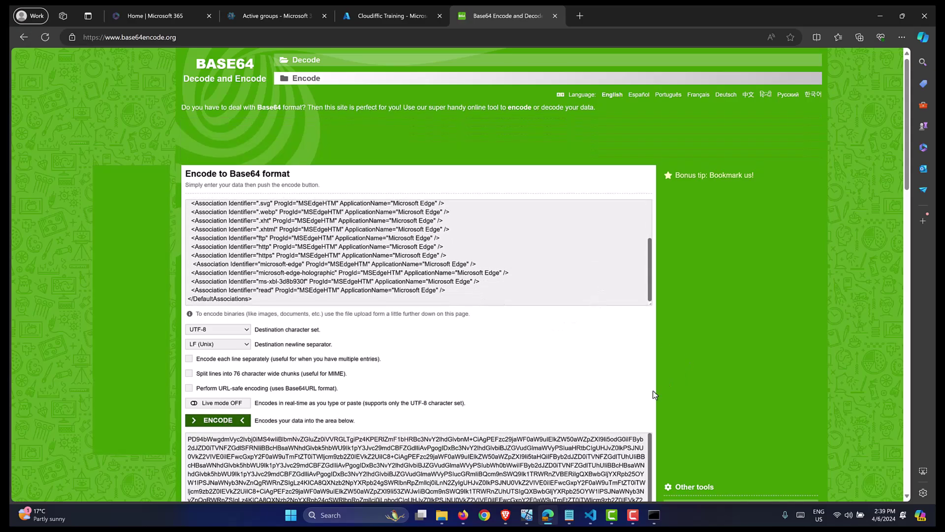
scroll(545, 292, "up", 3)
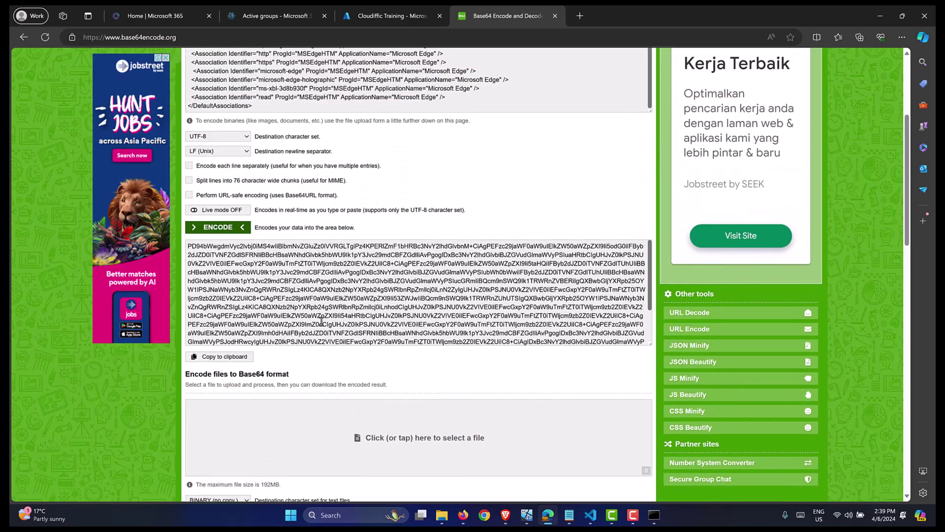
Copy the Base64 result into the blank Notepad document, then minimize Notepad
left_click(218, 357)
left_click(569, 514)
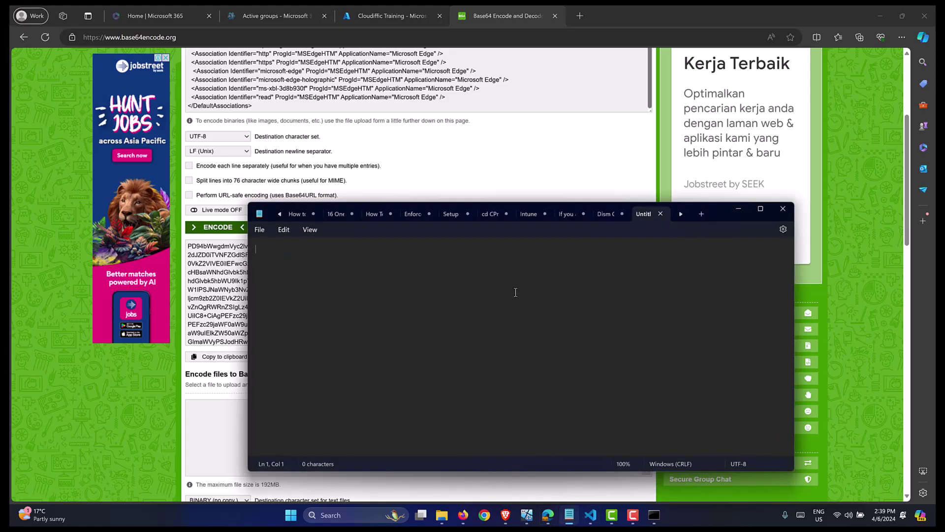
key("ctrl+v")
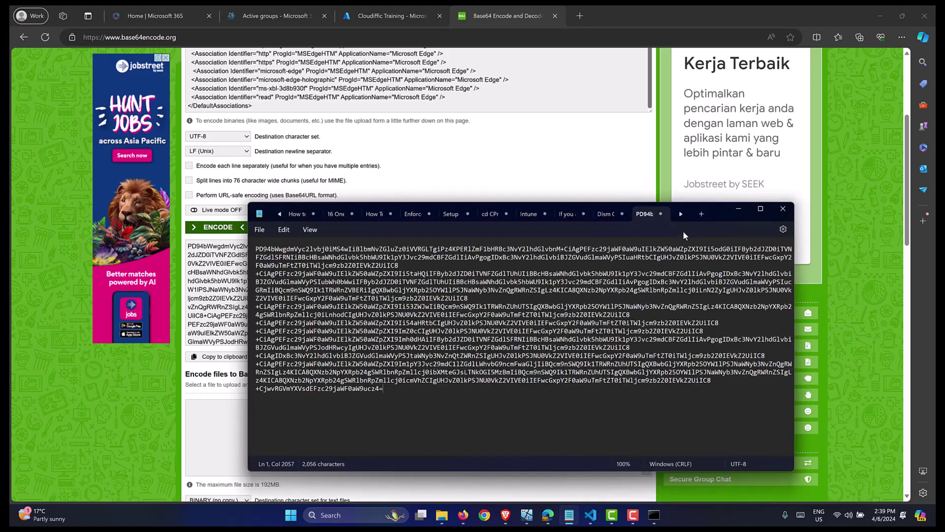
left_click(730, 209)
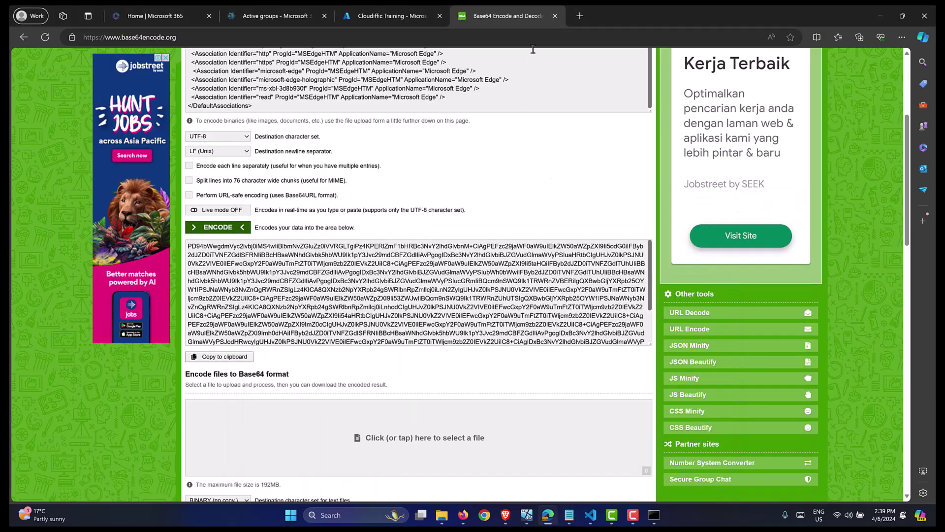
Close the Base64 encoder page and open the configuration profiles for Windows devices in the Intune admin center
left_click(552, 16)
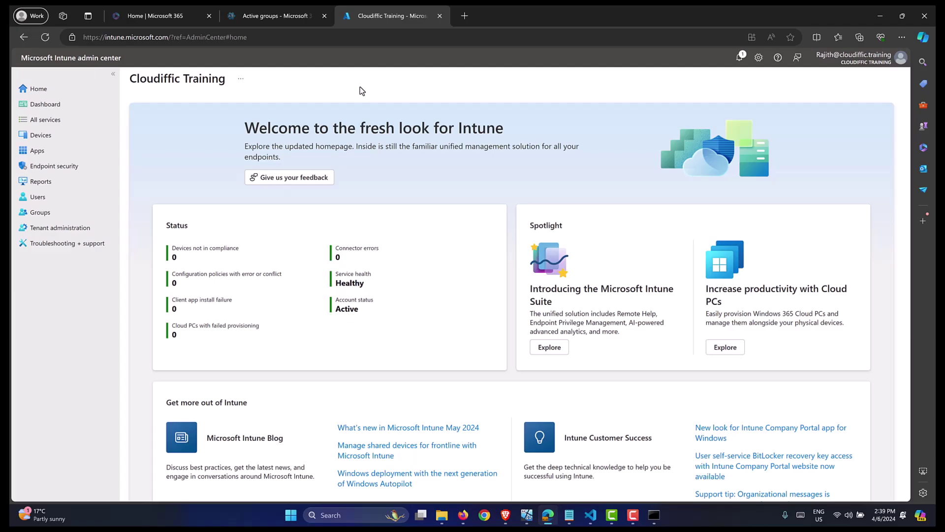
left_click(332, 39)
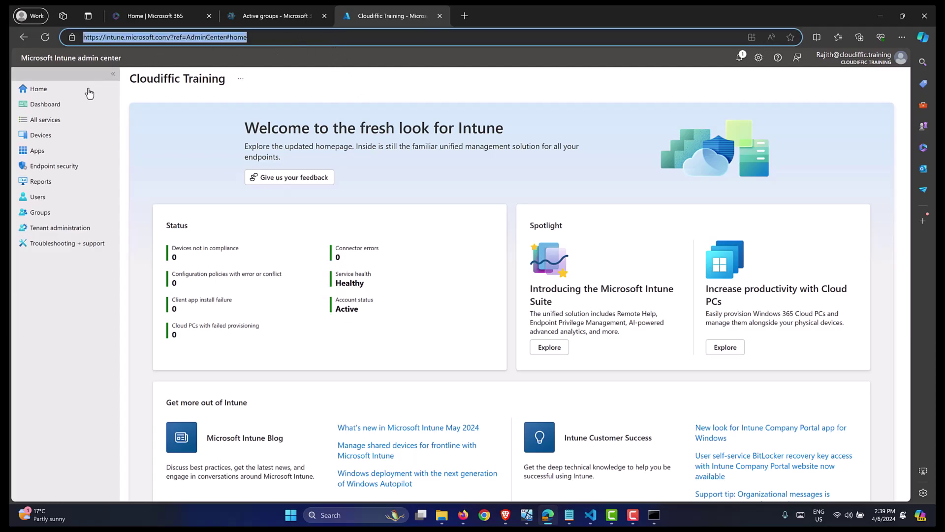
left_click(55, 149)
left_click(55, 138)
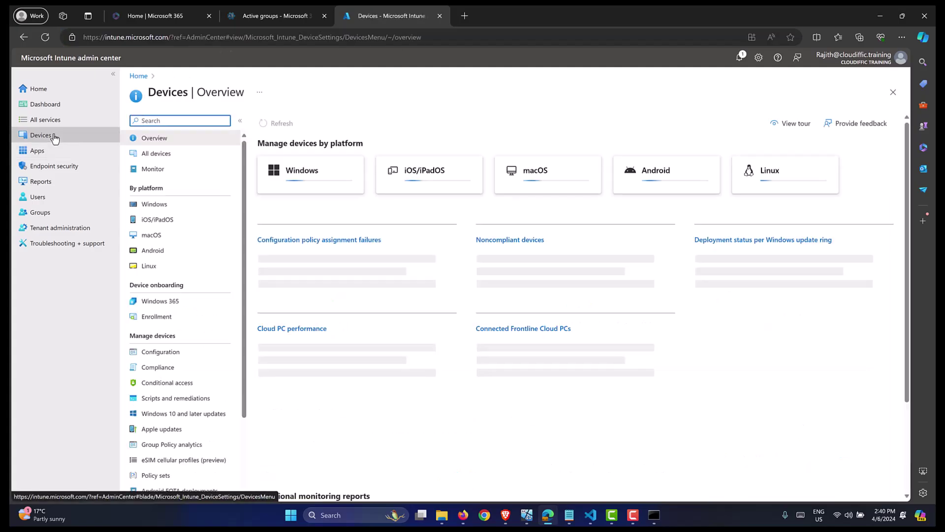
left_click(156, 204)
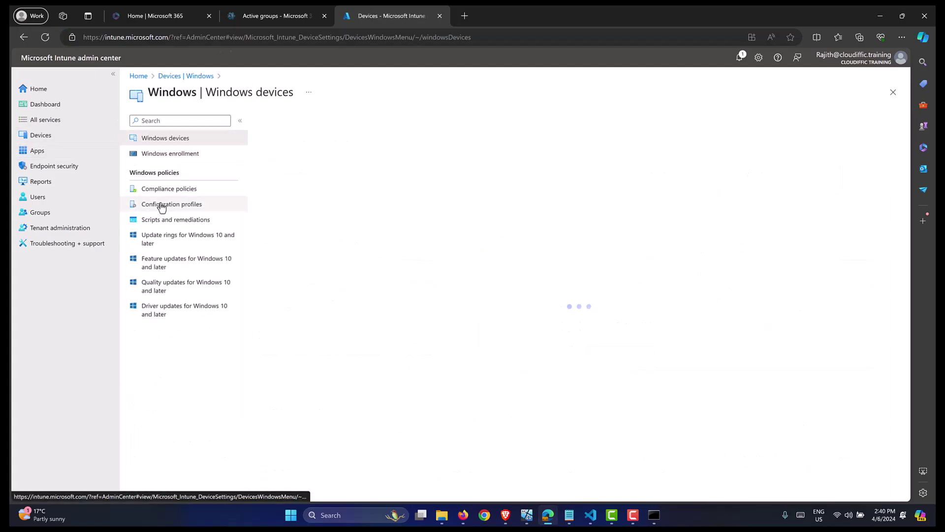
left_click(201, 206)
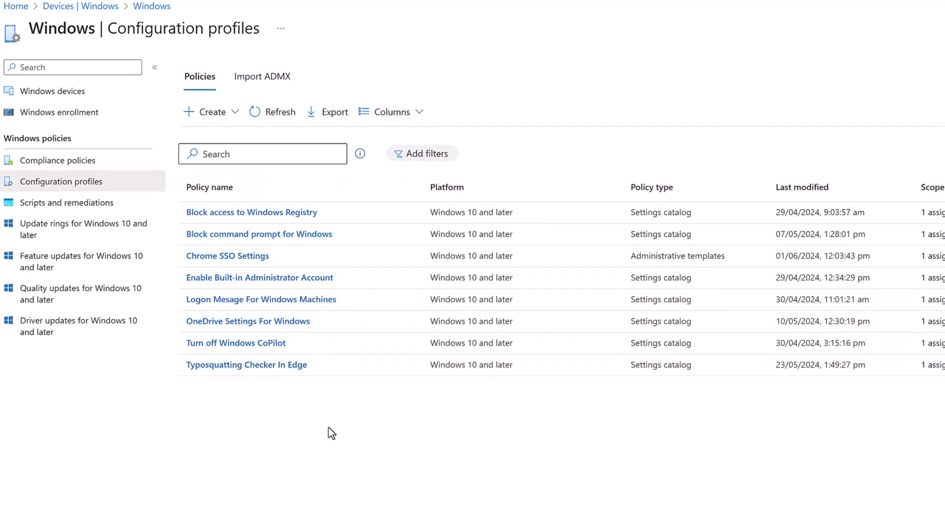
Start a new policy with platform Windows 10 and later and profile type Settings catalog
left_click(235, 113)
left_click(222, 143)
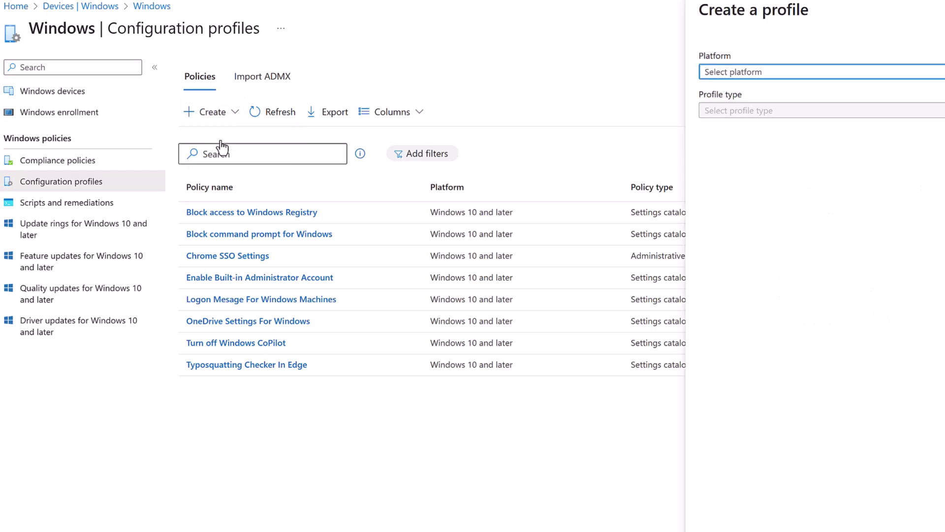
left_click(757, 75)
left_click(752, 91)
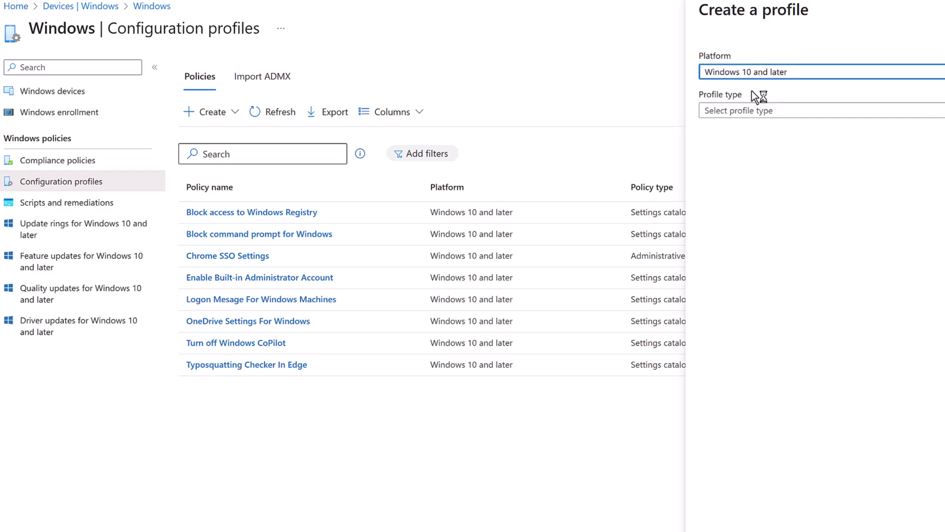
left_click(751, 114)
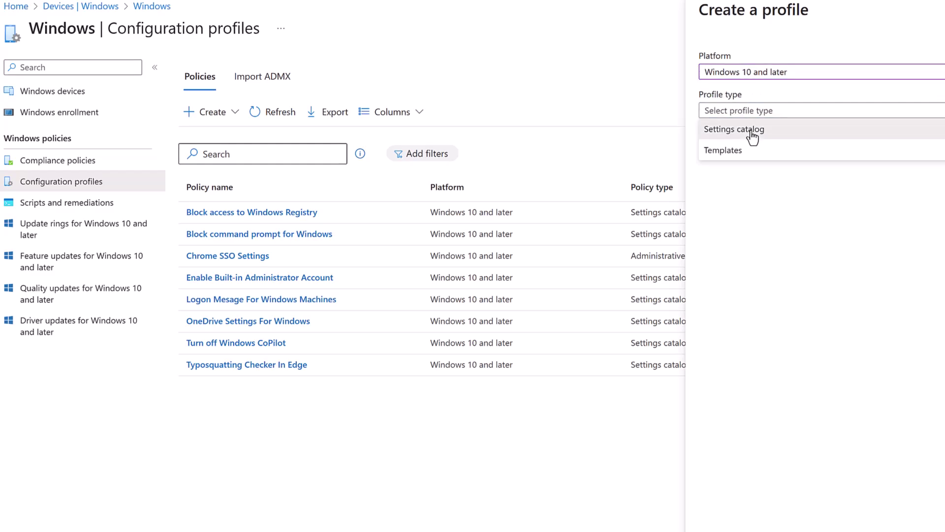
left_click(745, 128)
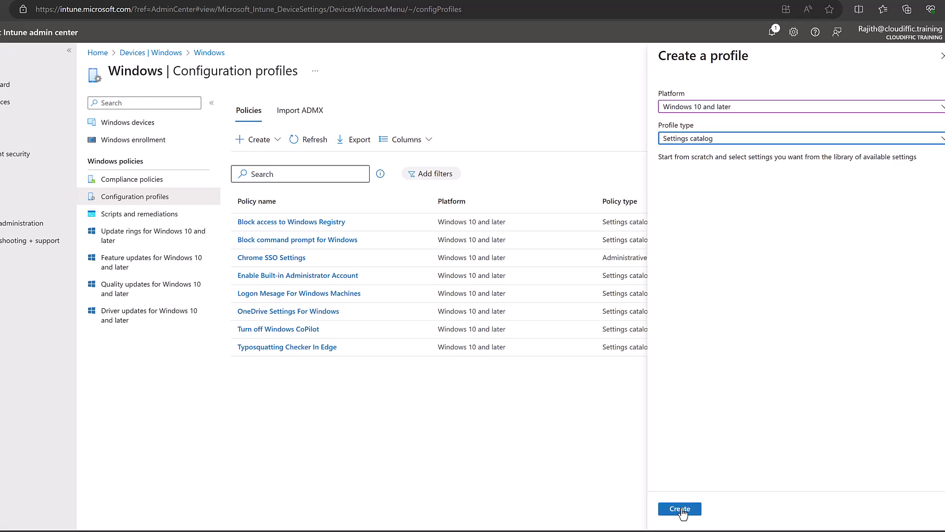
left_click(680, 509)
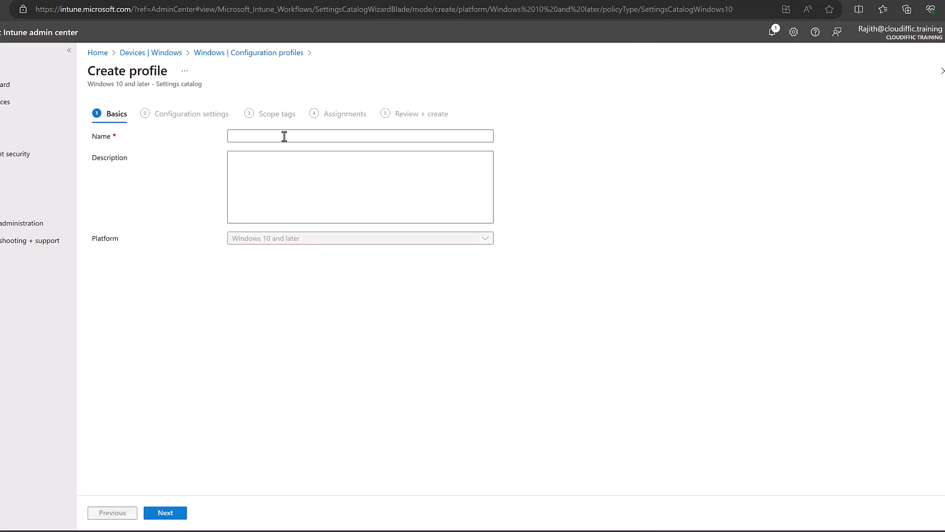
Enter Default Apps as both the profile's name and description, and continue to the configuration settings
left_click(282, 135)
type("Defau")
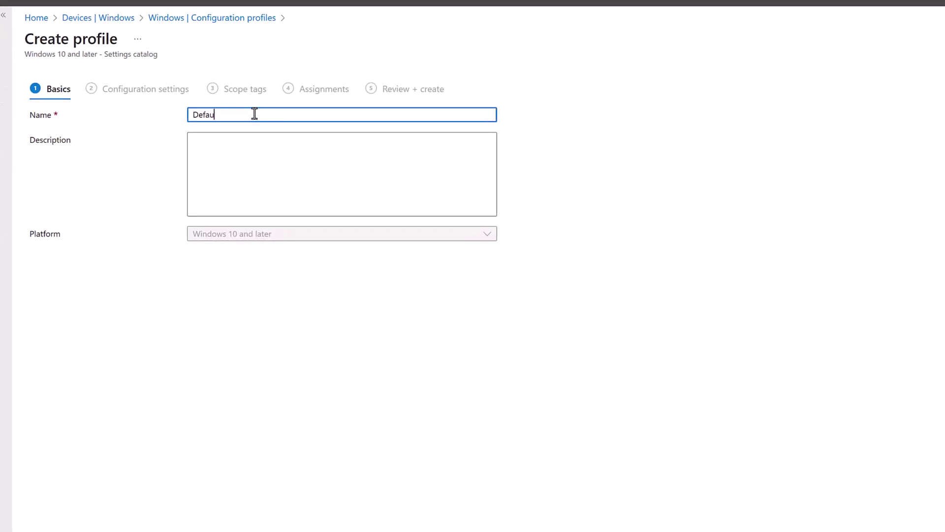
type("lt Apps")
key("ctrl+a")
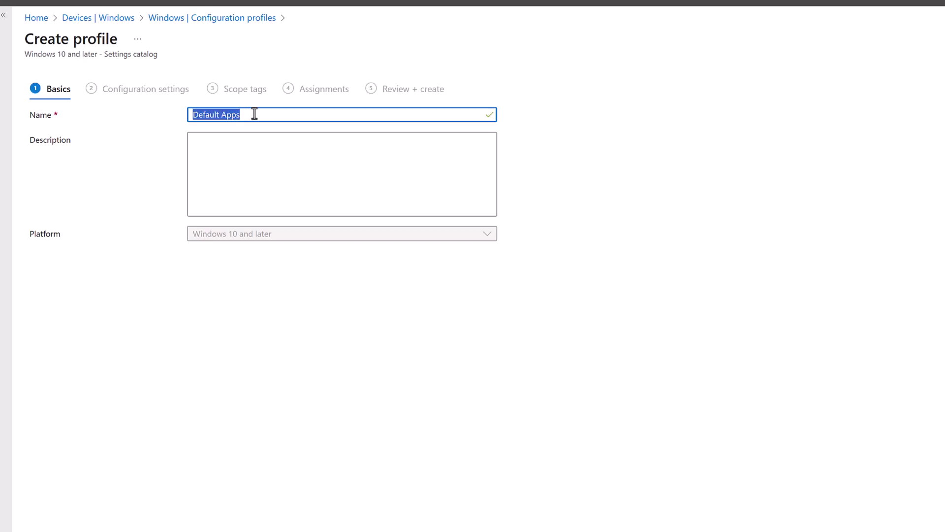
key("Tab")
type("v")
key("ctrl+v")
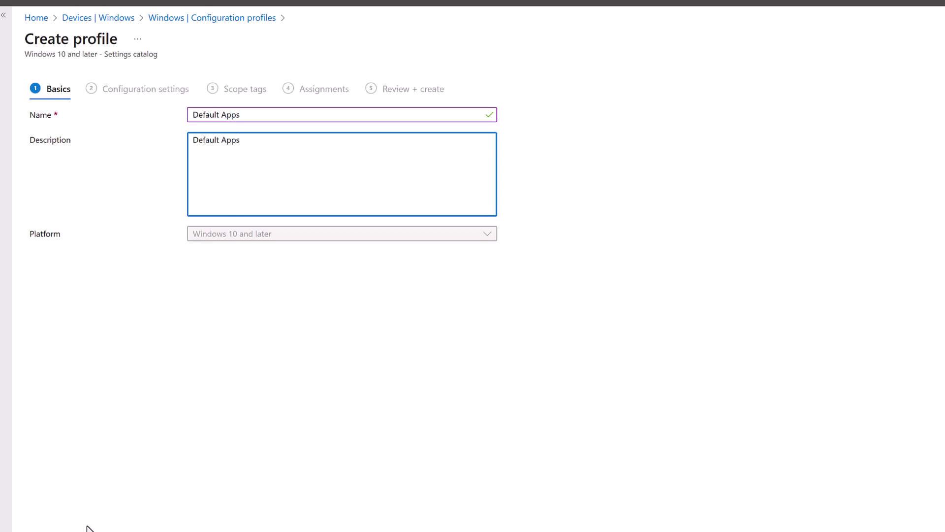
left_click(255, 280)
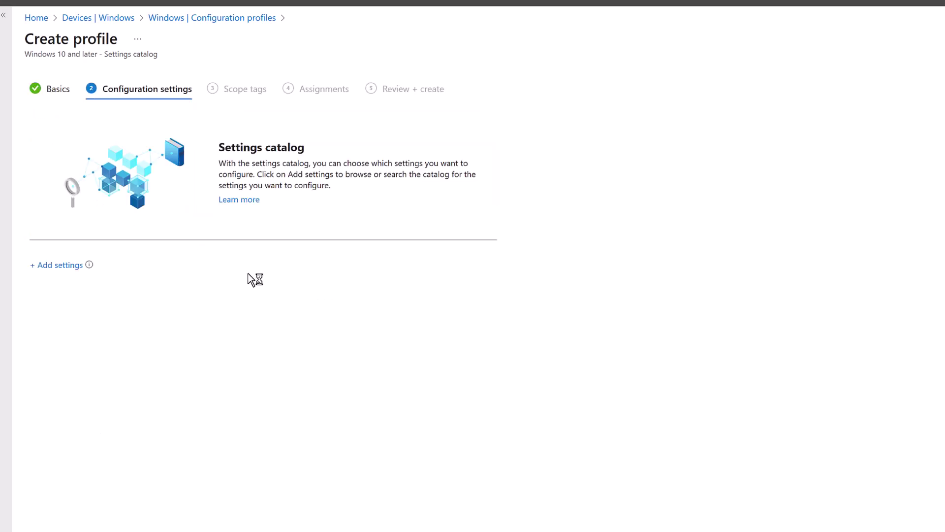
Add the Default Associations Configuration setting from the Application Defaults category to the profile
left_click(56, 270)
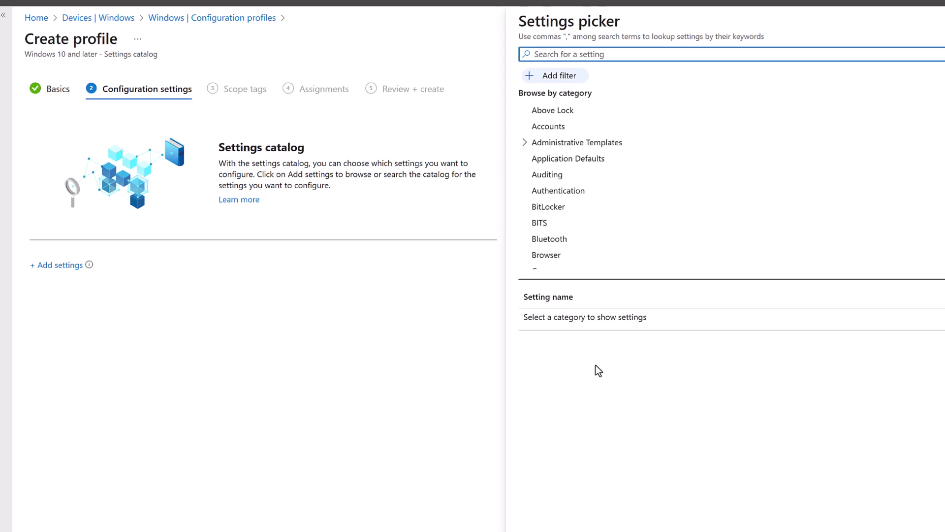
left_click(586, 158)
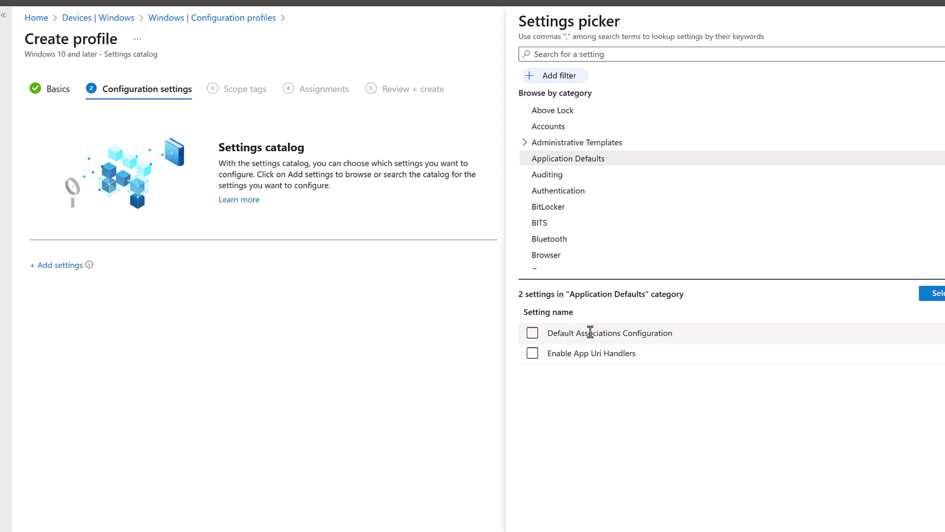
left_click(532, 333)
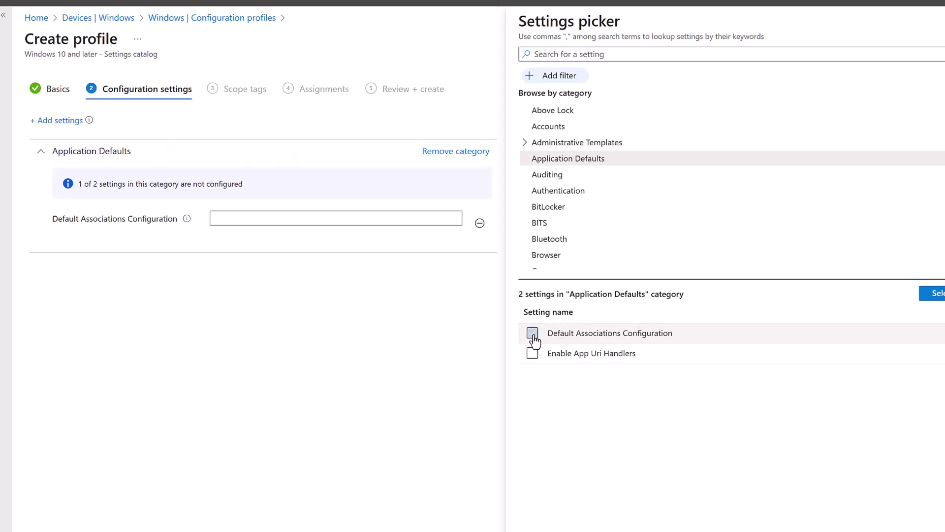
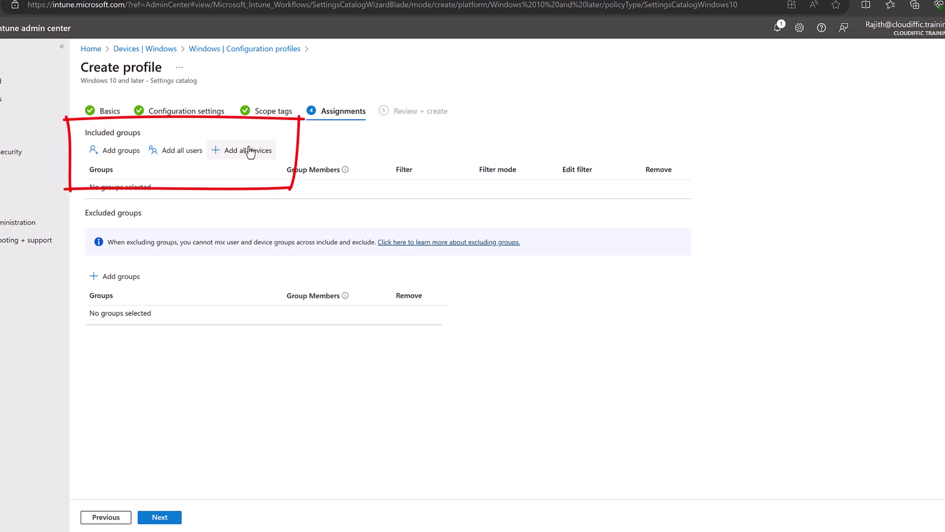
Assign the profile to all devices and create the policy
left_click(240, 156)
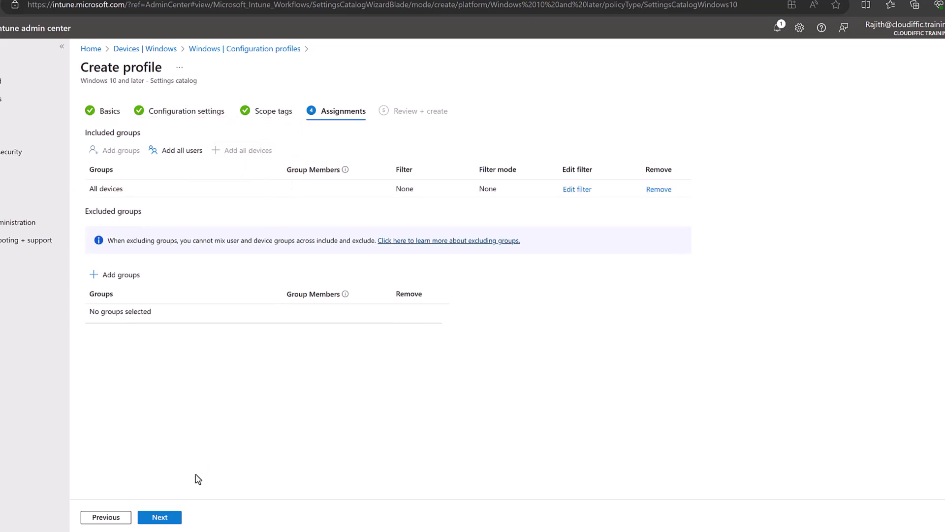
left_click(178, 518)
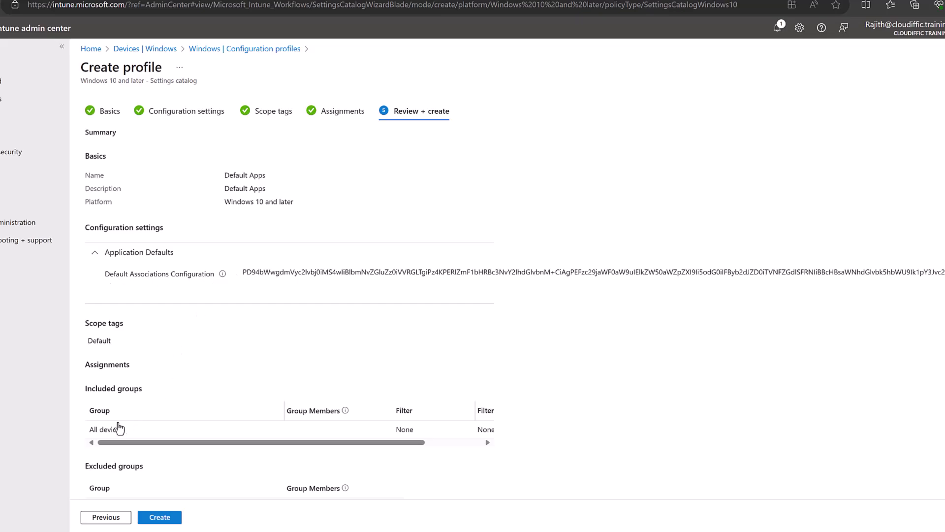
left_click(158, 521)
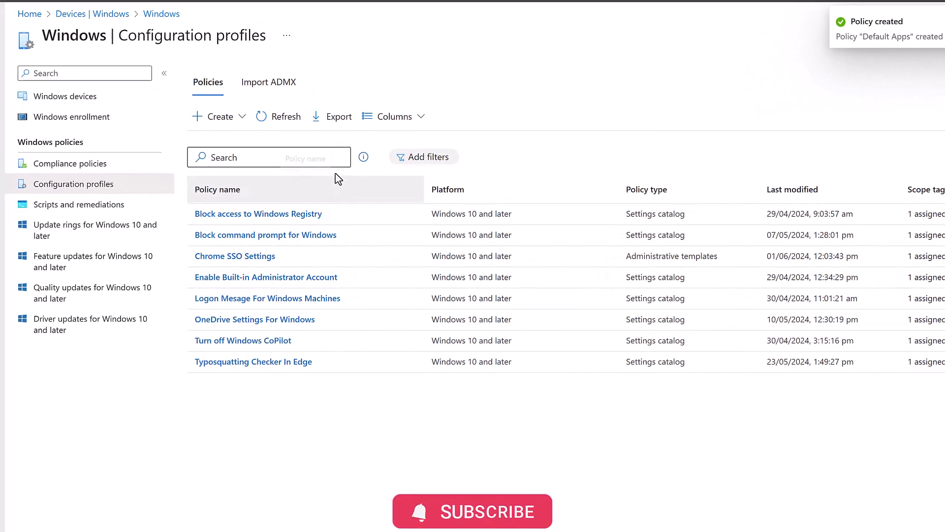
Refresh the configuration profile list and open the Default Apps policy to view its check-in status
left_click(277, 118)
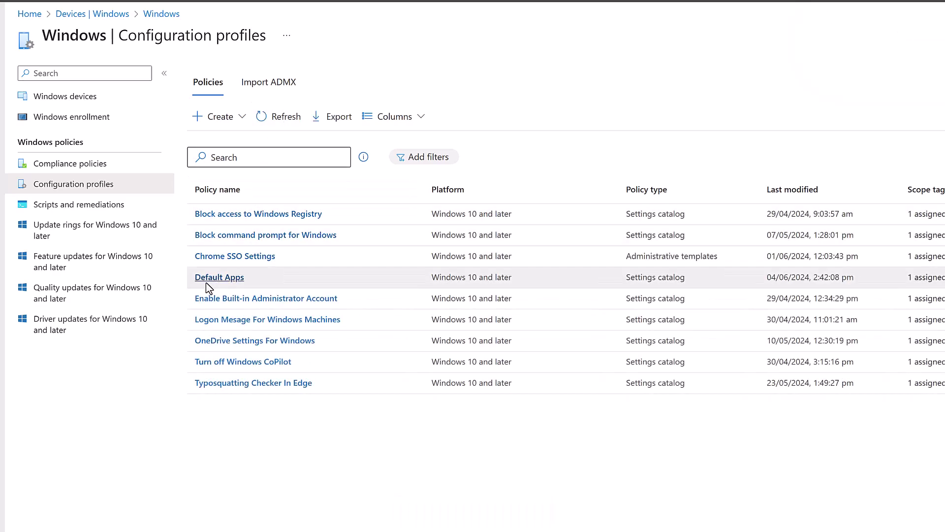
left_click(212, 280)
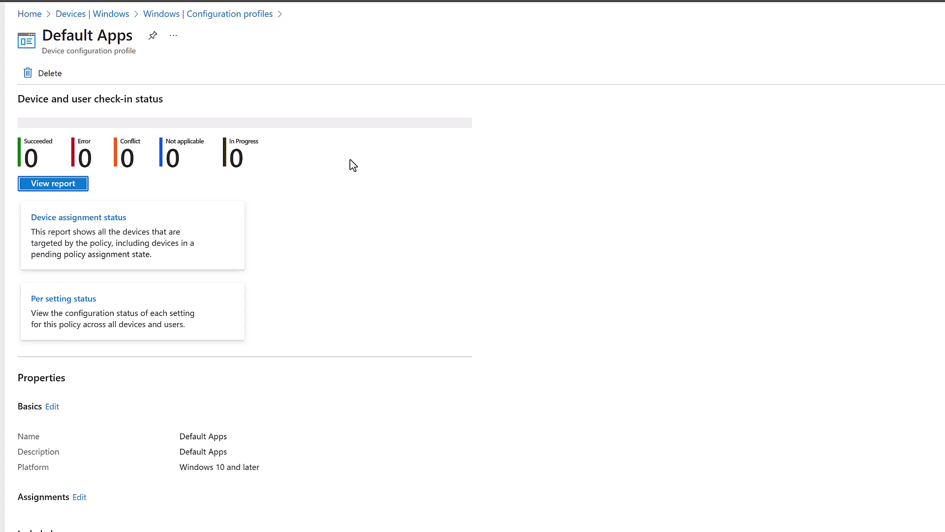
Open the overview of the CLOUDIFFIC-PC device from the list of Windows devices
left_click(35, 136)
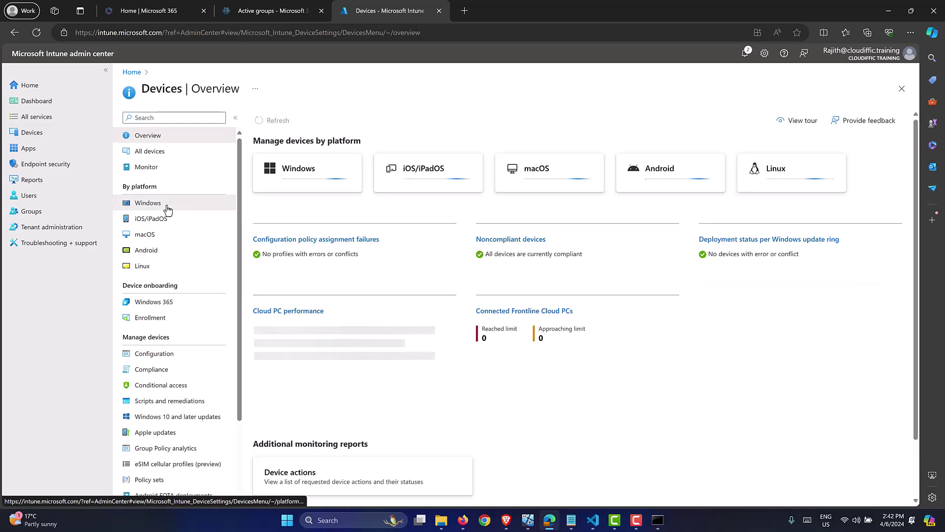
left_click(165, 205)
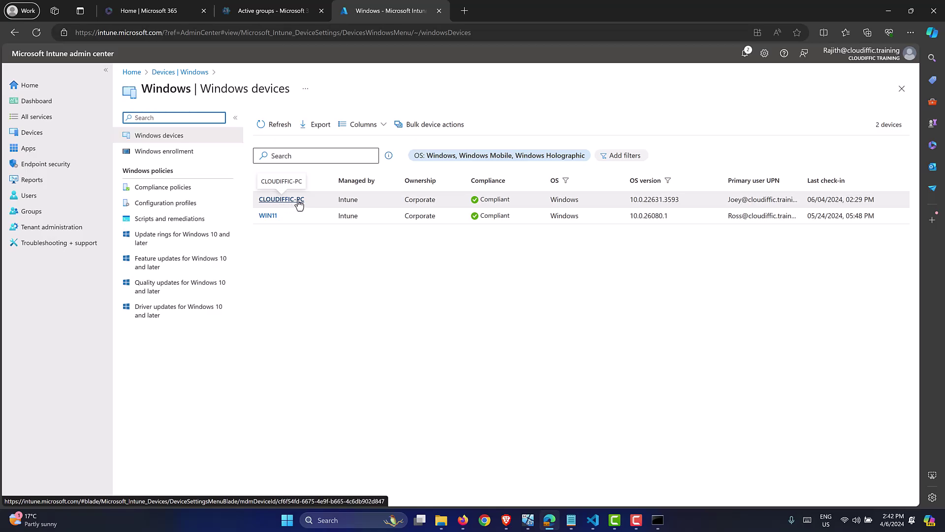
left_click(299, 202)
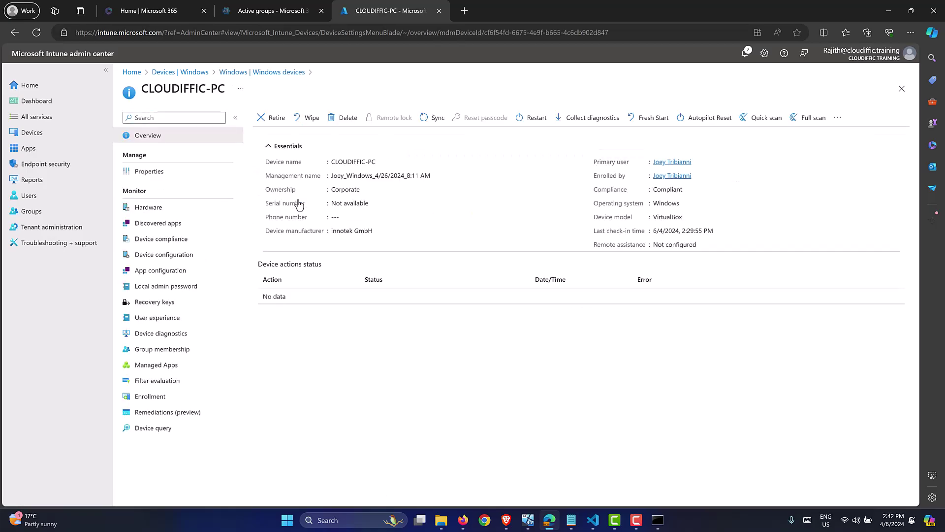
Start a remote sync of the CLOUDIFFIC-PC device from its overview and confirm it
left_click(438, 117)
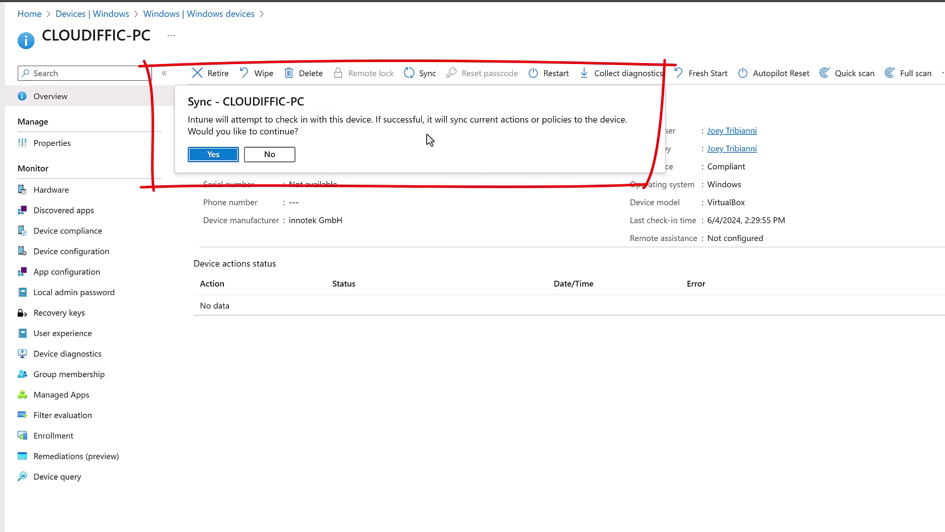
left_click(214, 156)
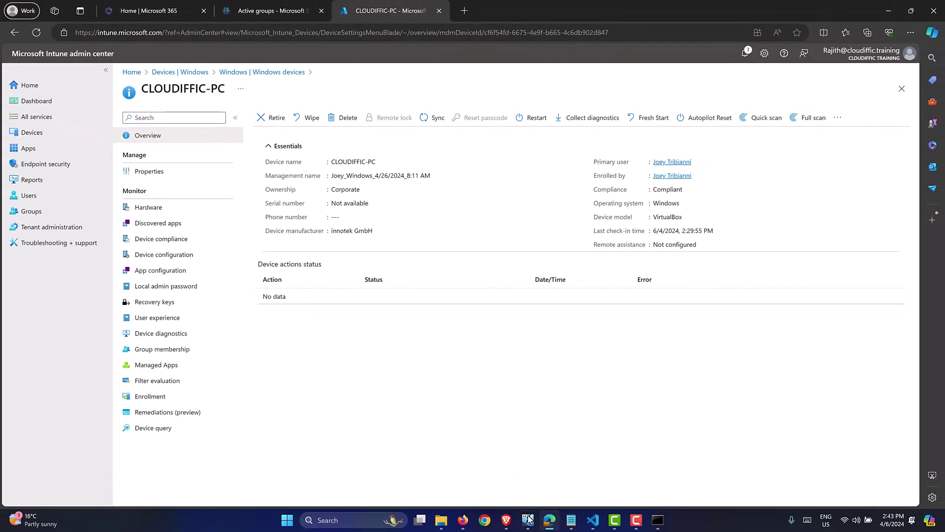
Switch to the Win11 Intune virtual machine and open the Access work or school account settings in Windows Settings
left_click(528, 519)
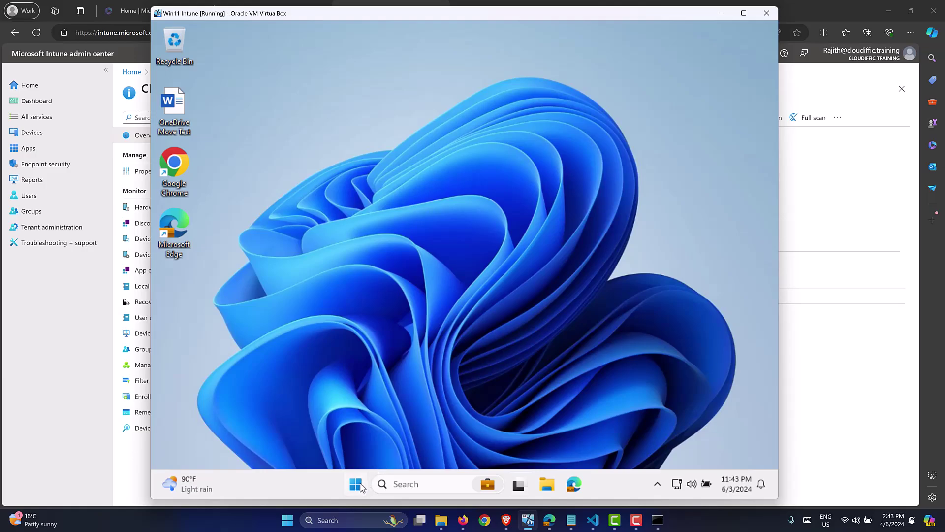
left_click(360, 485)
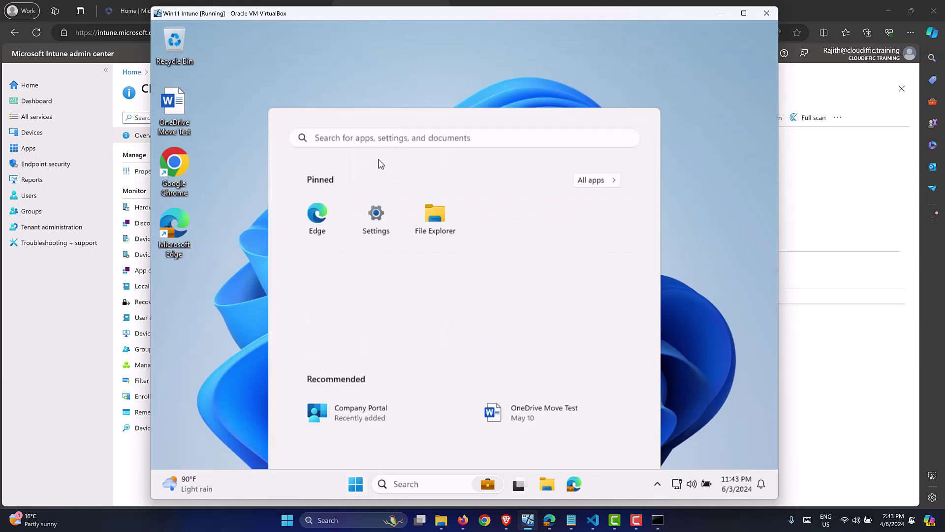
left_click(376, 213)
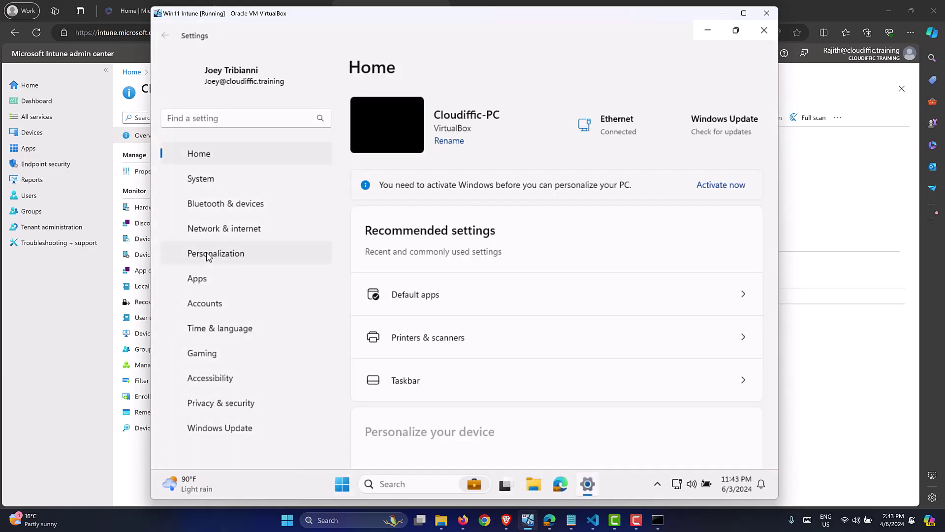
left_click(206, 305)
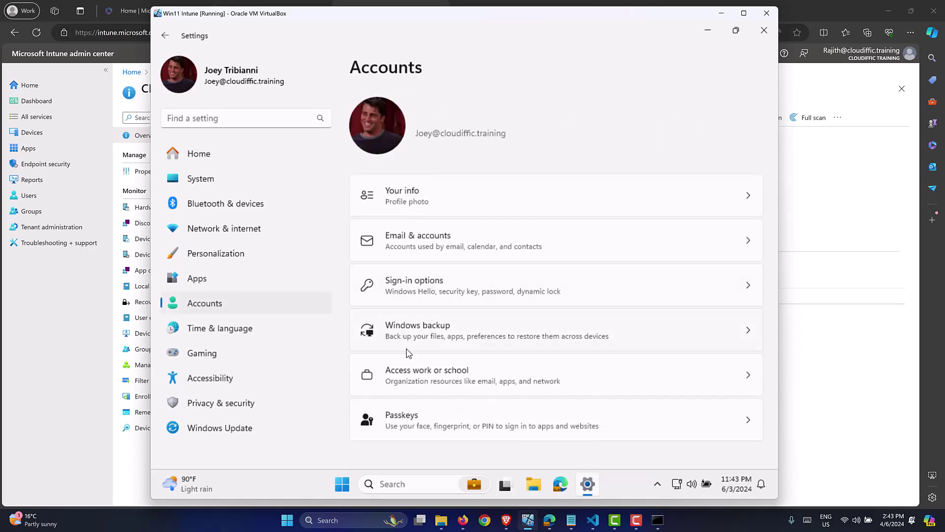
left_click(415, 380)
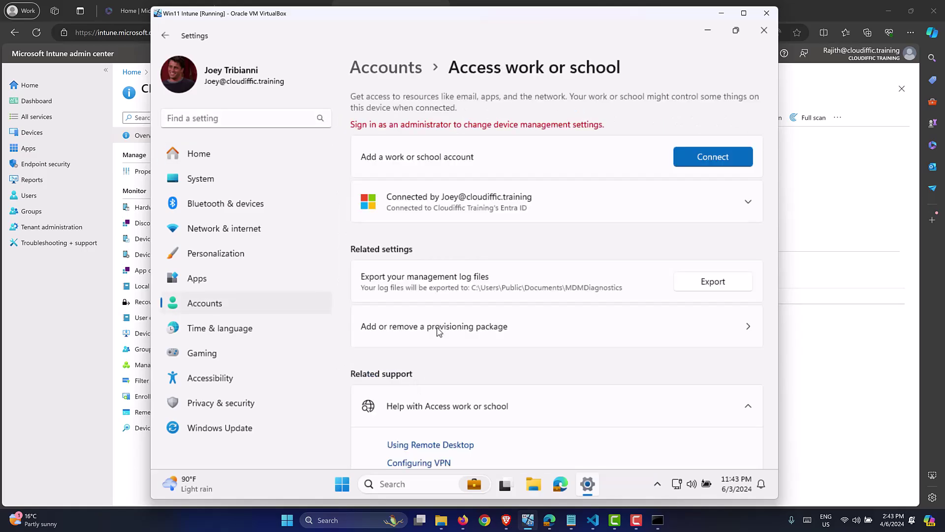
Open the management info of the connected work account and run a device sync
left_click(746, 217)
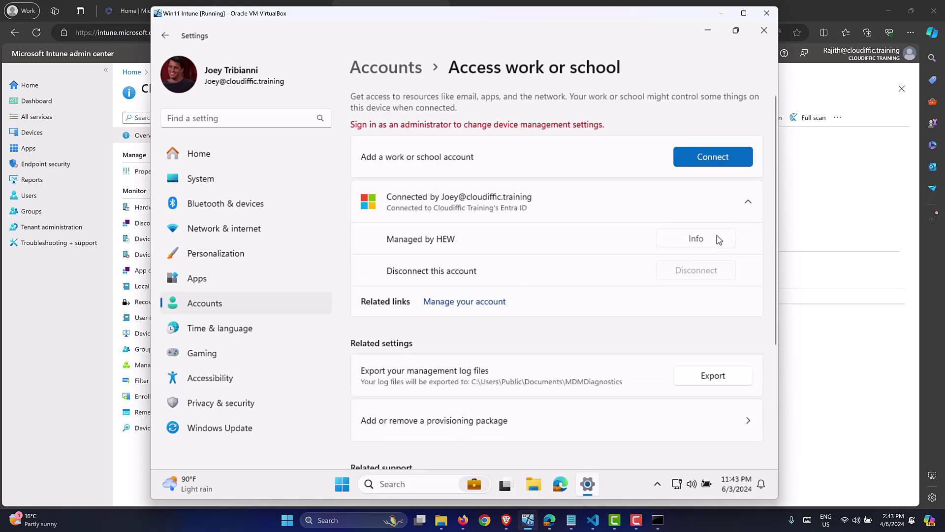
left_click(718, 240)
scroll(596, 232, "down", 5)
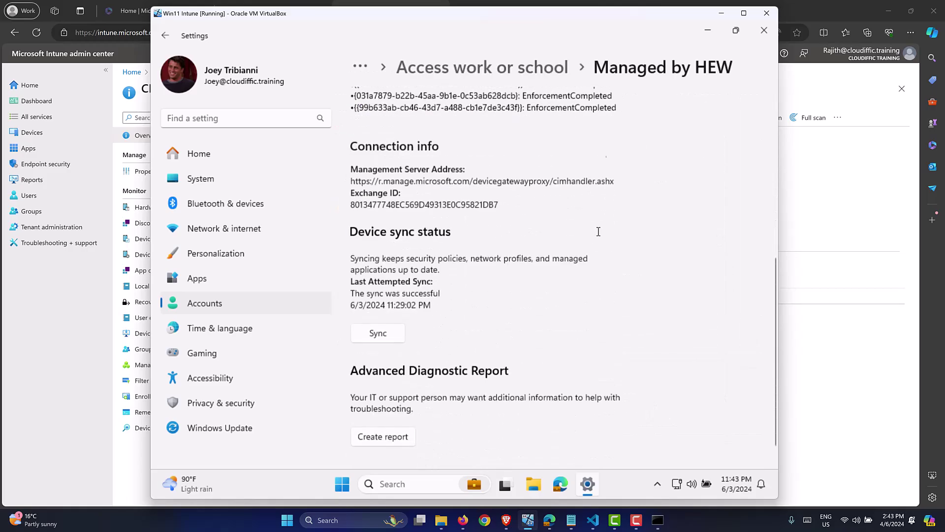
scroll(597, 231, "down", 1)
left_click(380, 306)
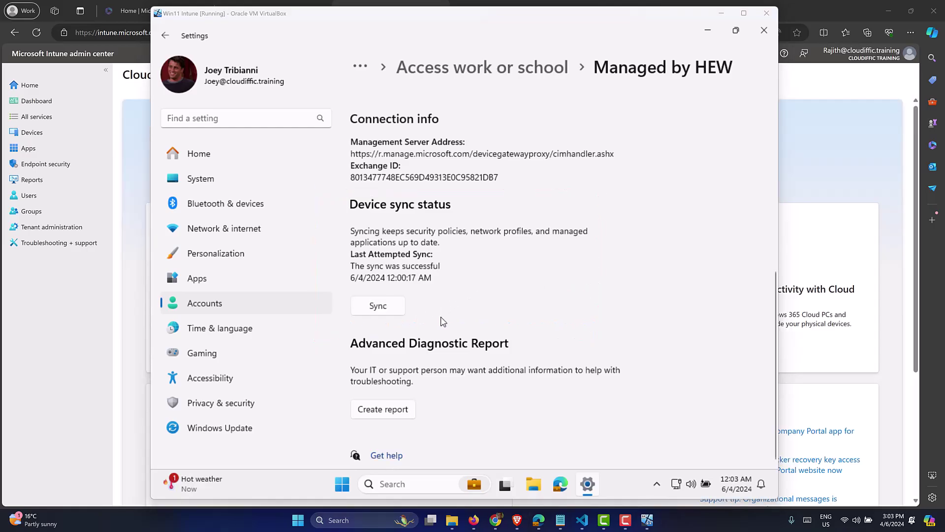
Search the default apps settings for "edge" and examine Microsoft Edge's default file types and link types
left_click(256, 288)
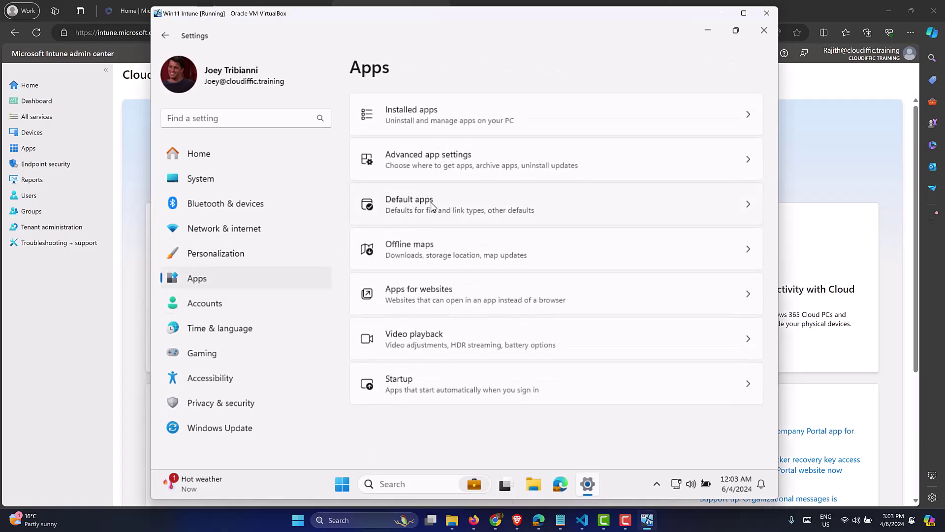
left_click(432, 206)
left_click(429, 237)
type("edge")
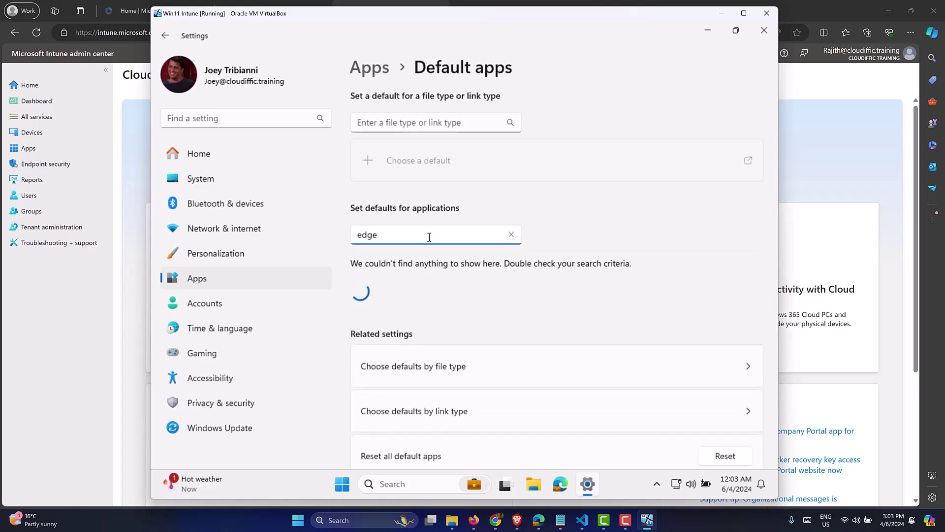
left_click(420, 275)
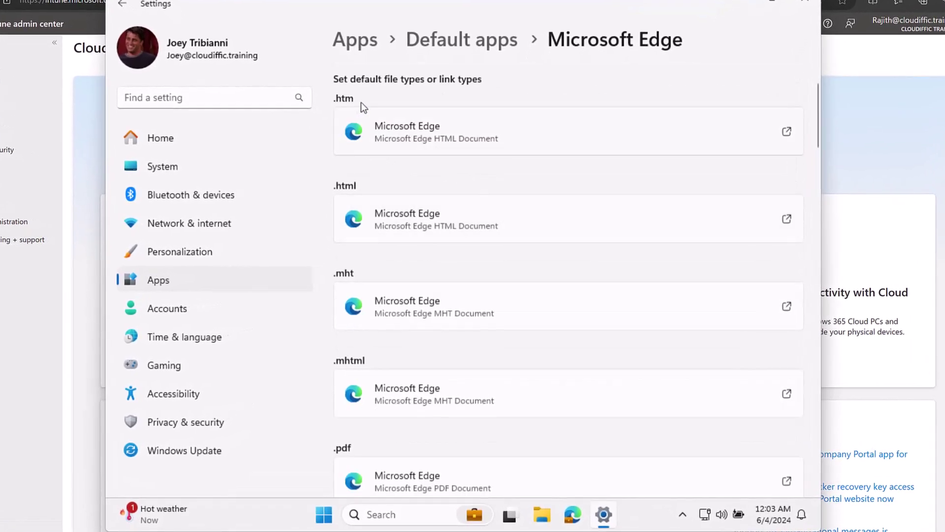
scroll(542, 229, "down", 7)
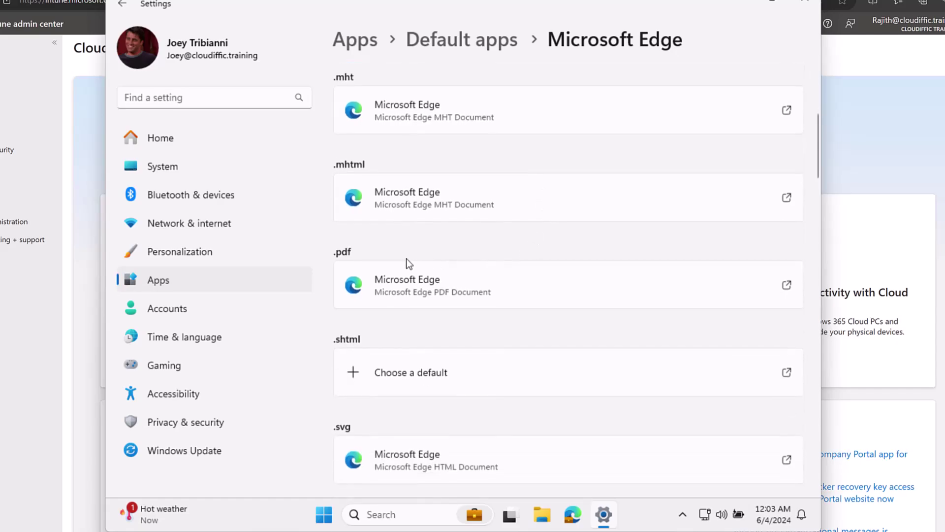
scroll(481, 270, "down", 10)
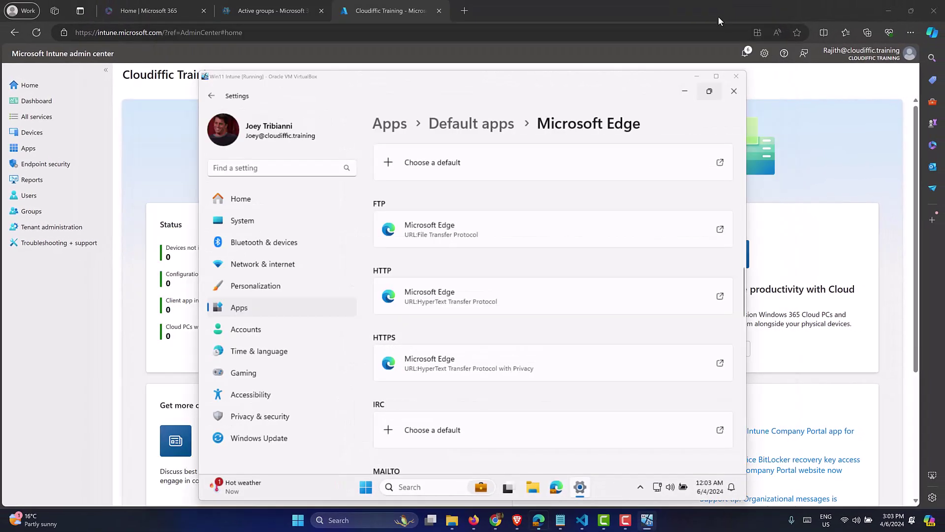
Return to the Intune admin center, open the Default Apps configuration profile for Windows and view its device check-in report
left_click(720, 15)
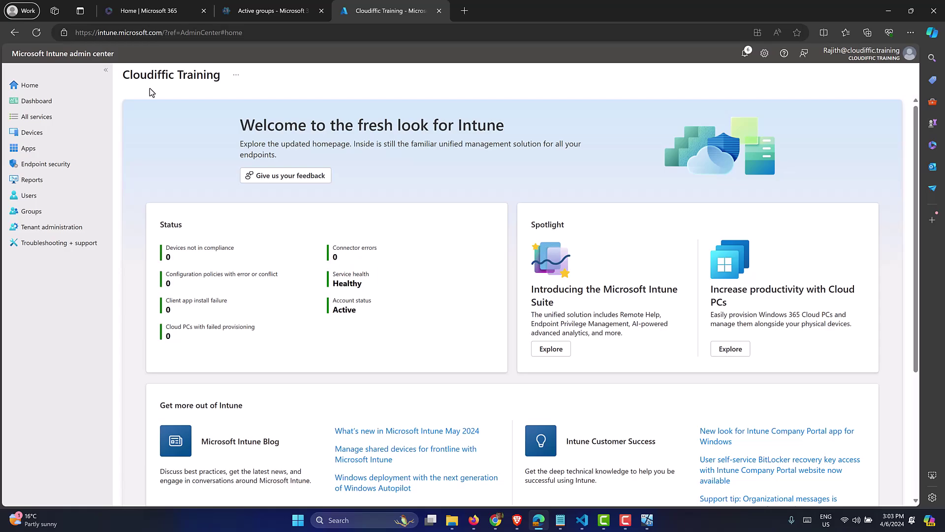
left_click(43, 136)
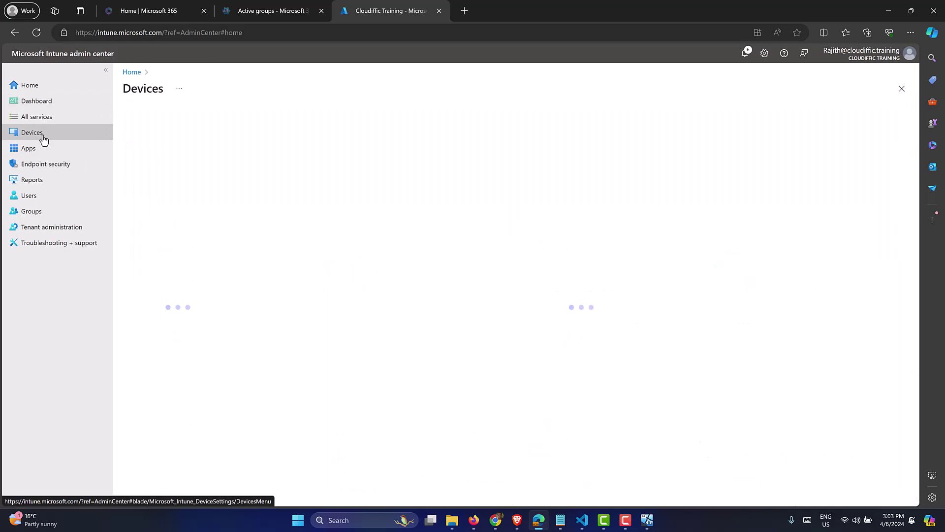
left_click(156, 204)
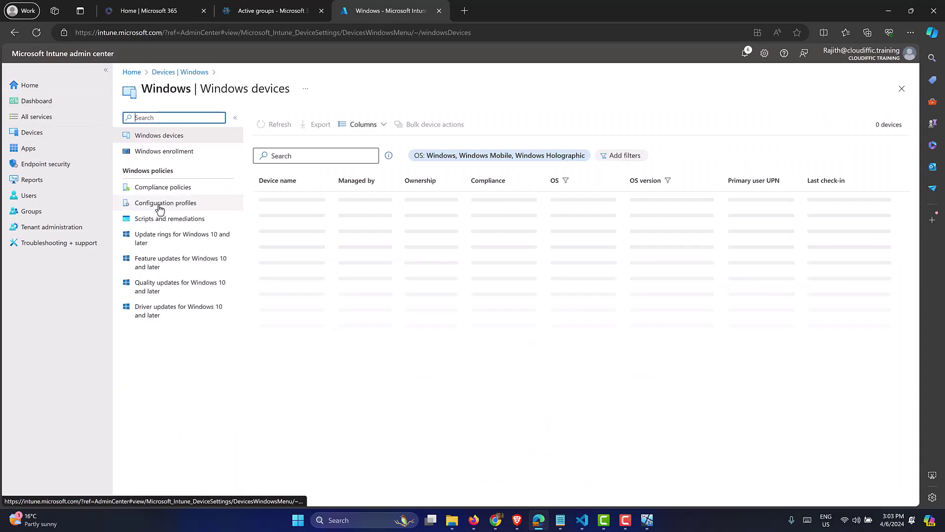
left_click(166, 204)
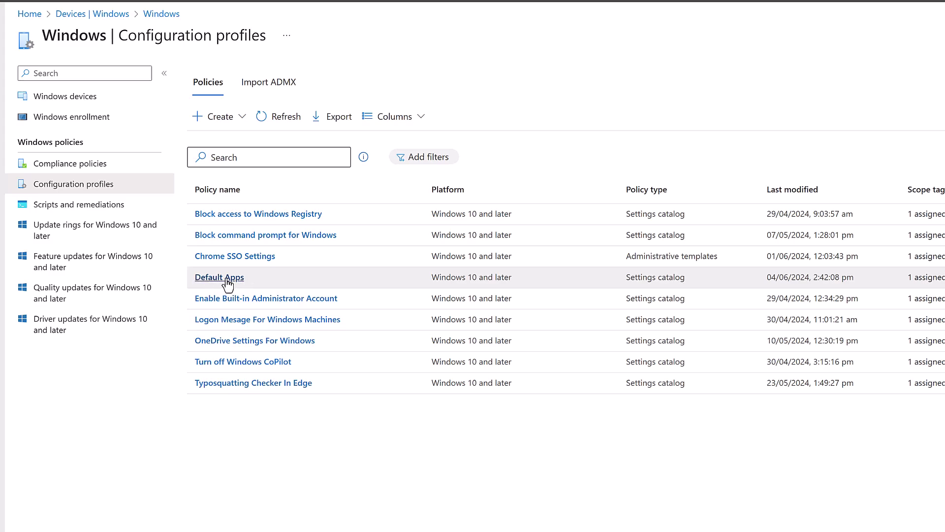
left_click(226, 279)
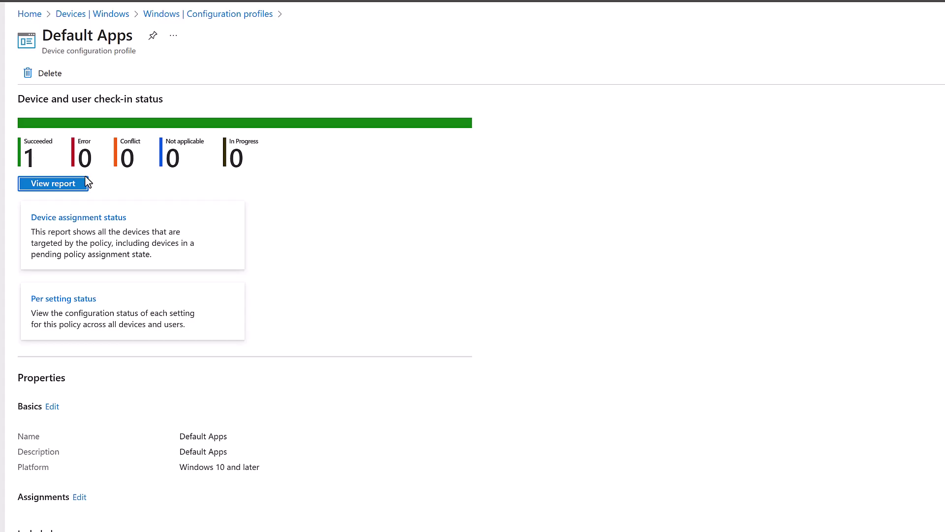
left_click(57, 187)
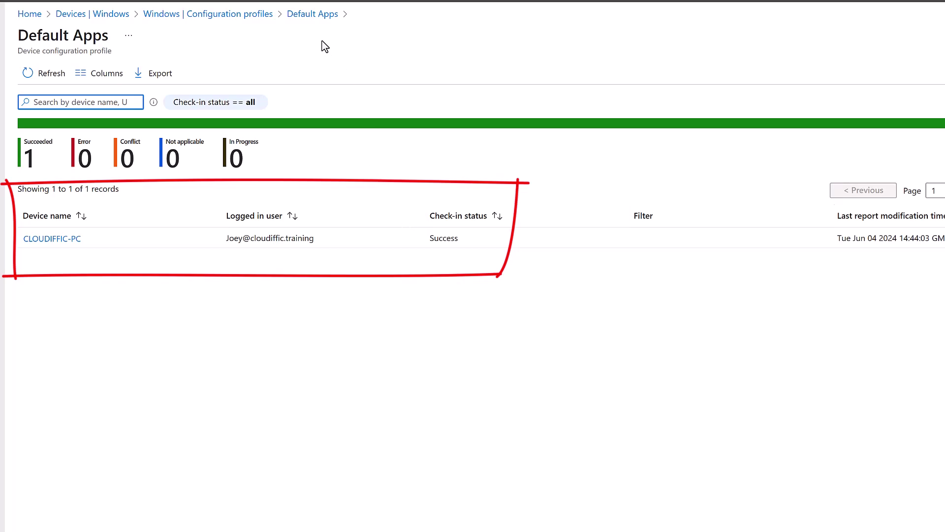
left_click(314, 15)
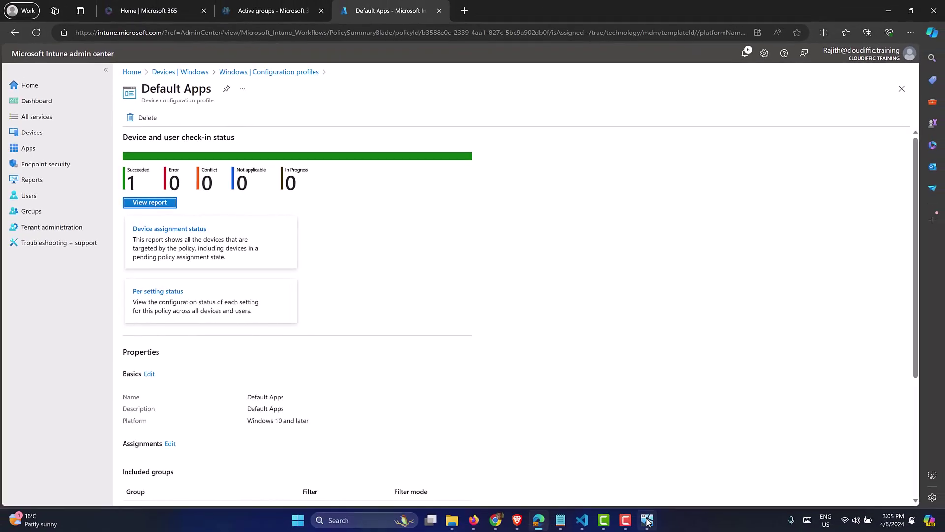
Switch back to the Win11 Intune virtual machine showing Microsoft Edge's default app settings
left_click(646, 521)
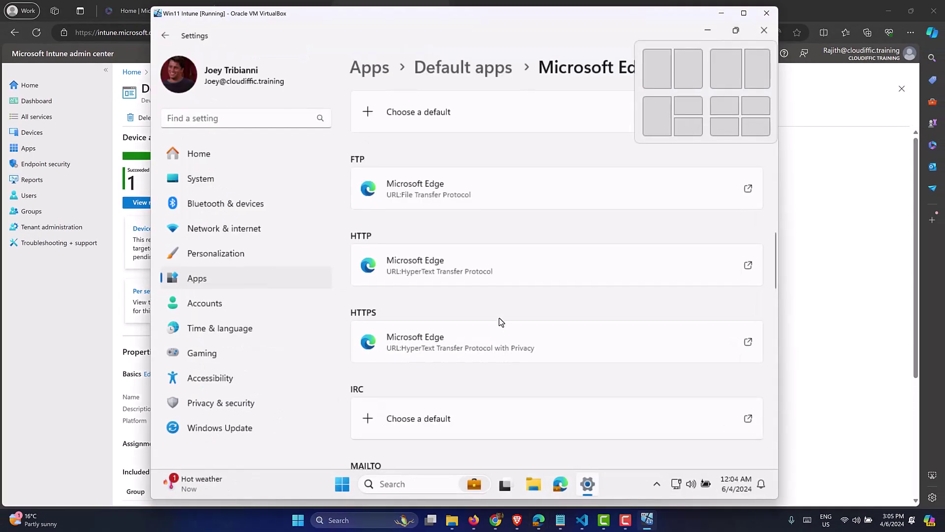